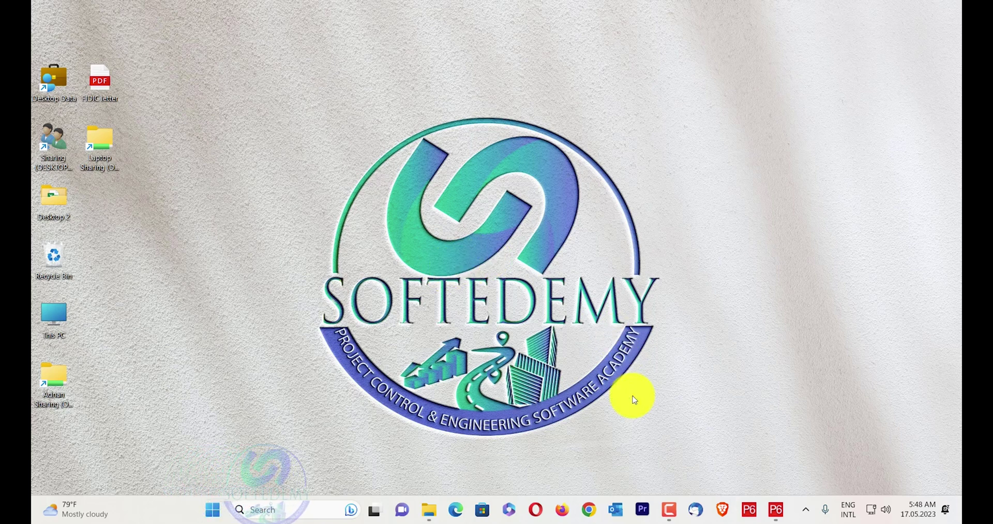
Switch to Primavera P6 and enlarge the activity table and Gantt area to show more rows.
left_click(778, 513)
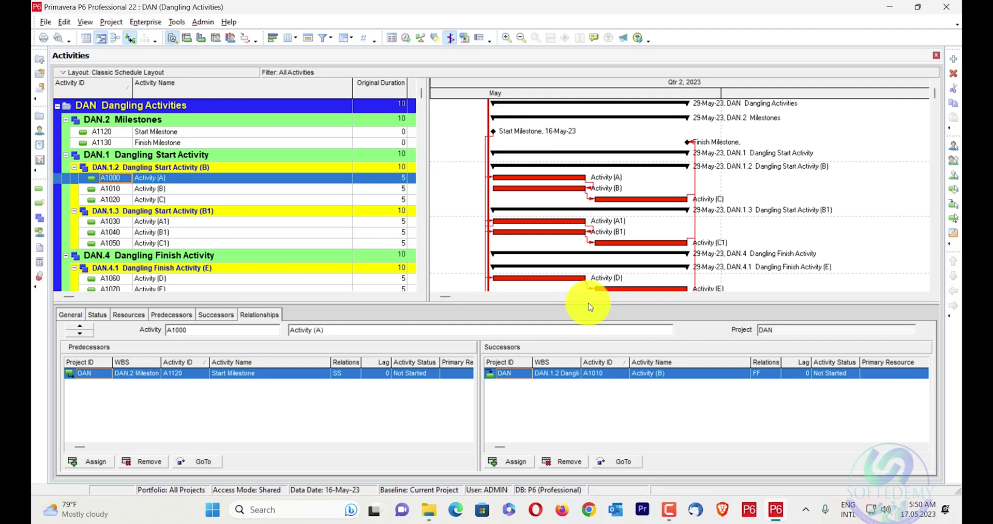
left_click_drag(588, 306, 588, 334)
scroll(364, 235, "down", 1)
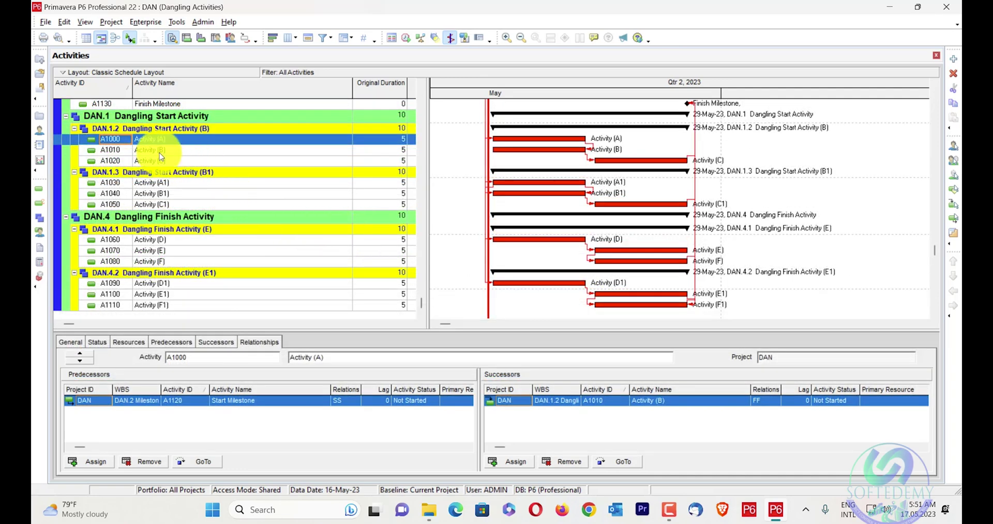
scroll(171, 147, "up", 1)
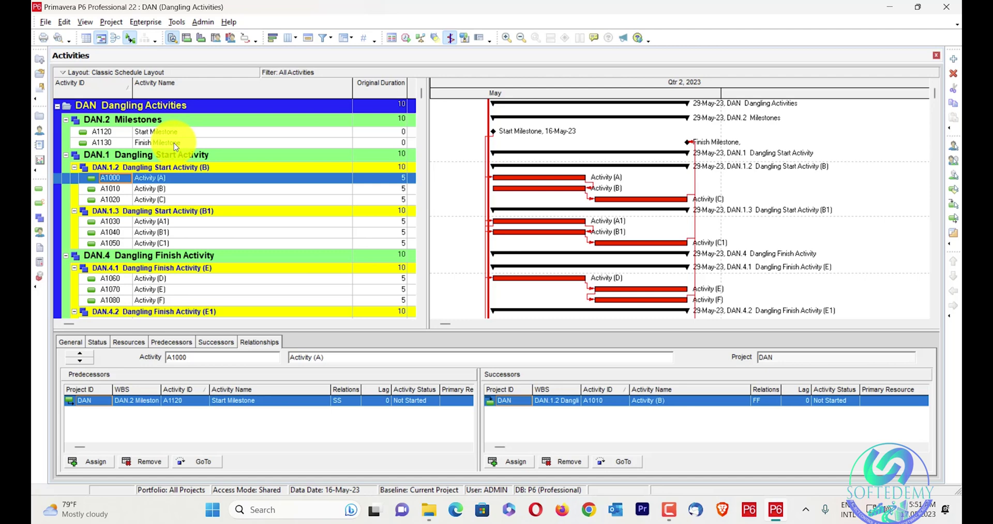
Review the predecessor and successor relationships of the Finish Milestone, Activity (A), Activity (B) and Activity (B1).
left_click(174, 143)
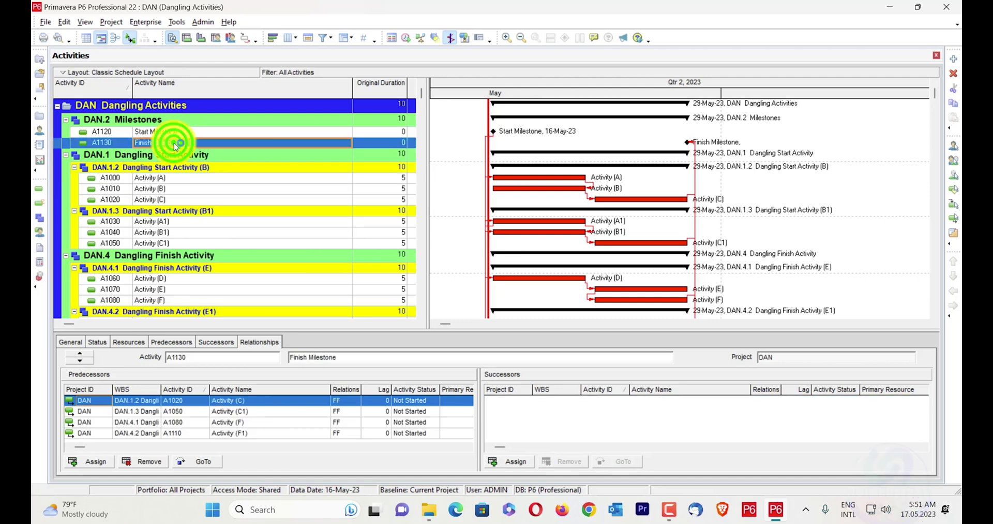
left_click(200, 177)
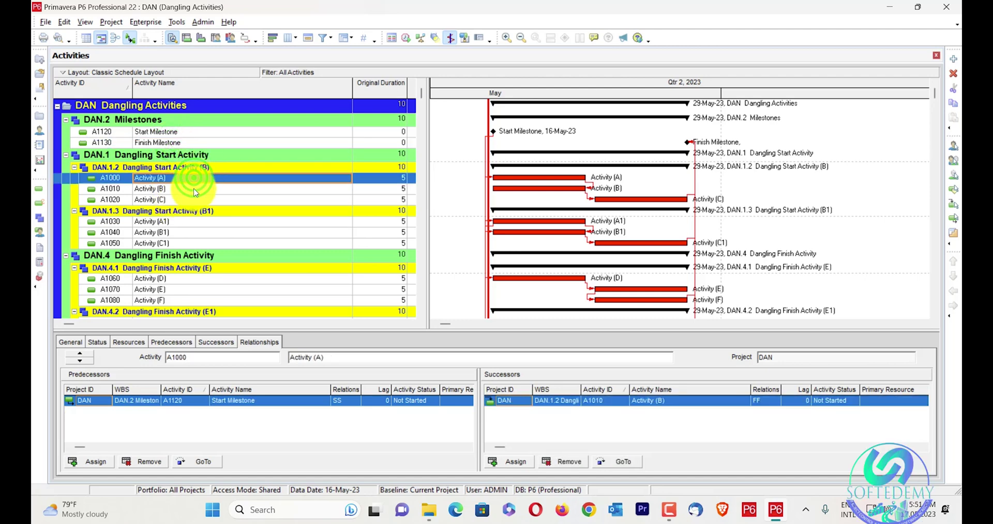
left_click(193, 189)
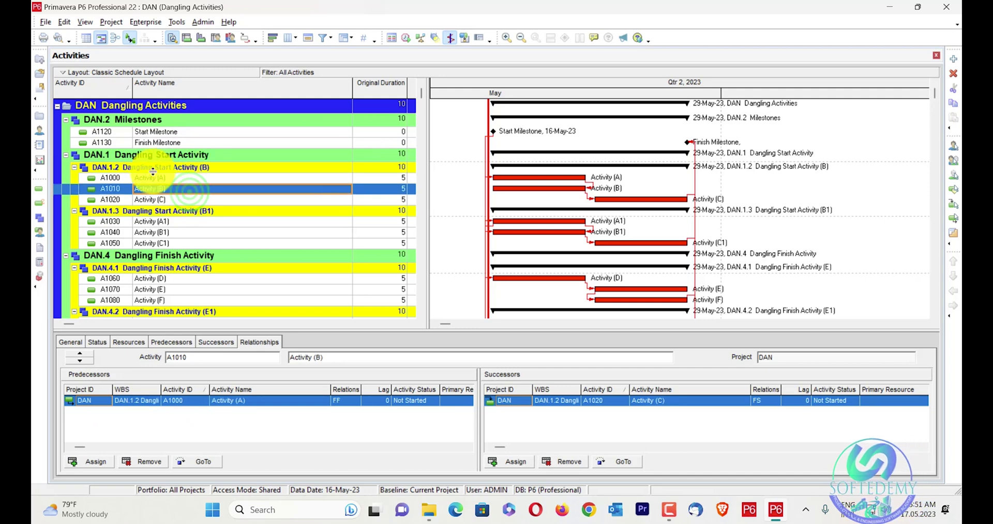
left_click(181, 232)
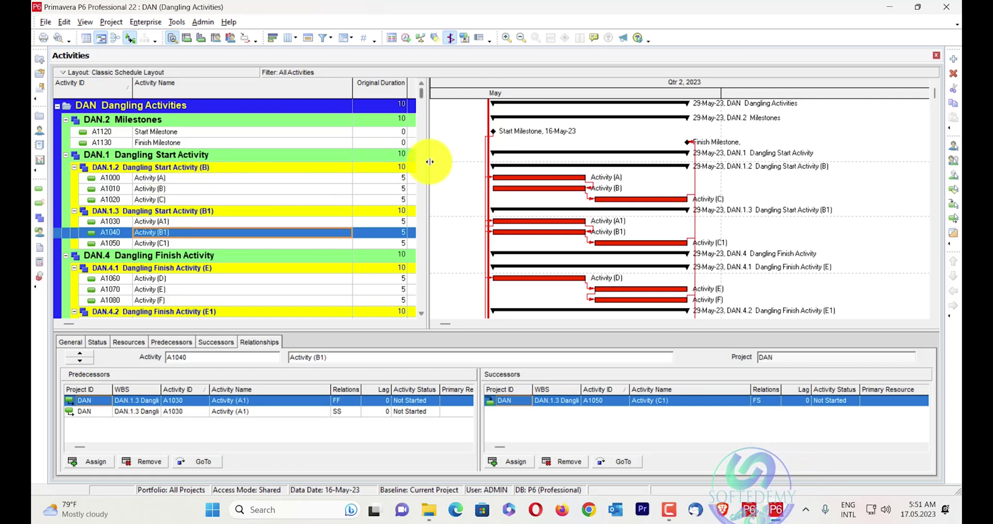
Widen the activity table through the Total Float column and compare the relationships of Activity (B) and Activity (B1).
left_click_drag(430, 161, 549, 156)
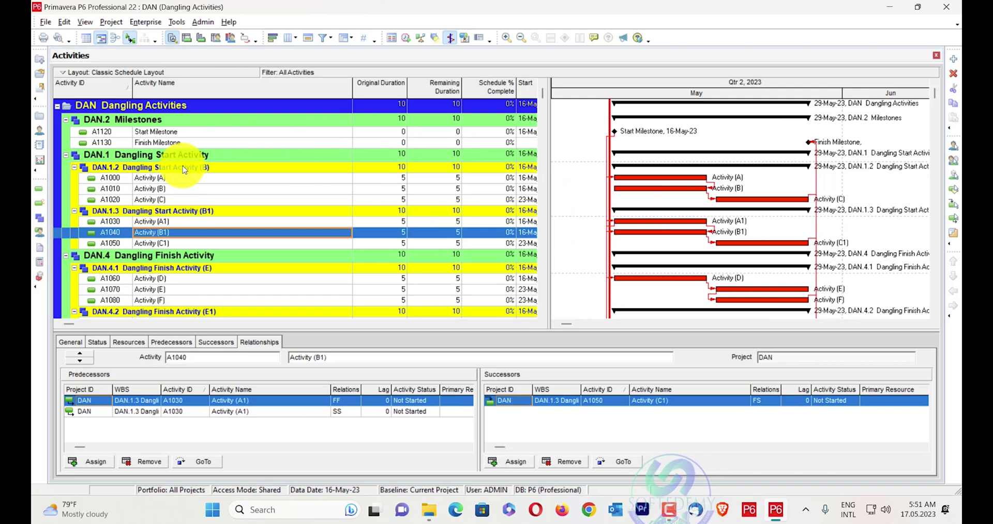
left_click(164, 189)
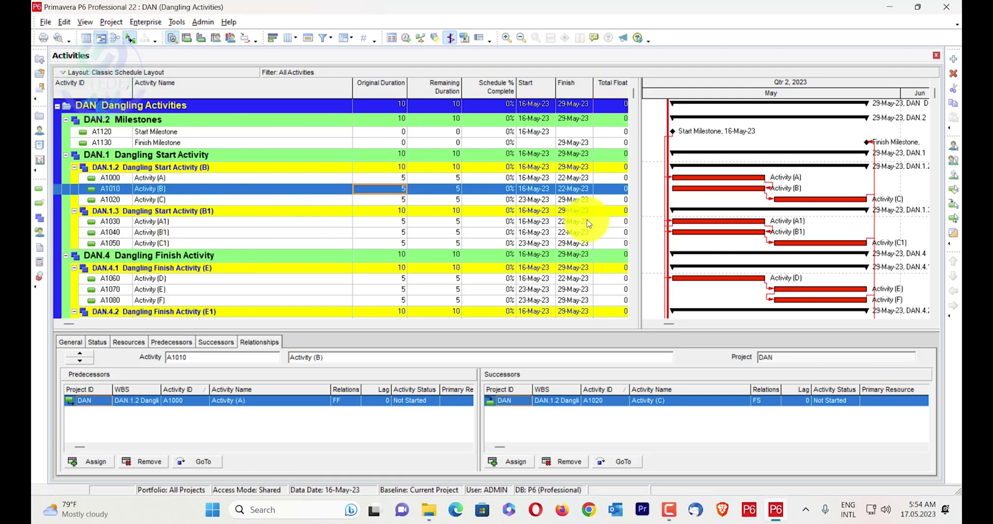
left_click(244, 233)
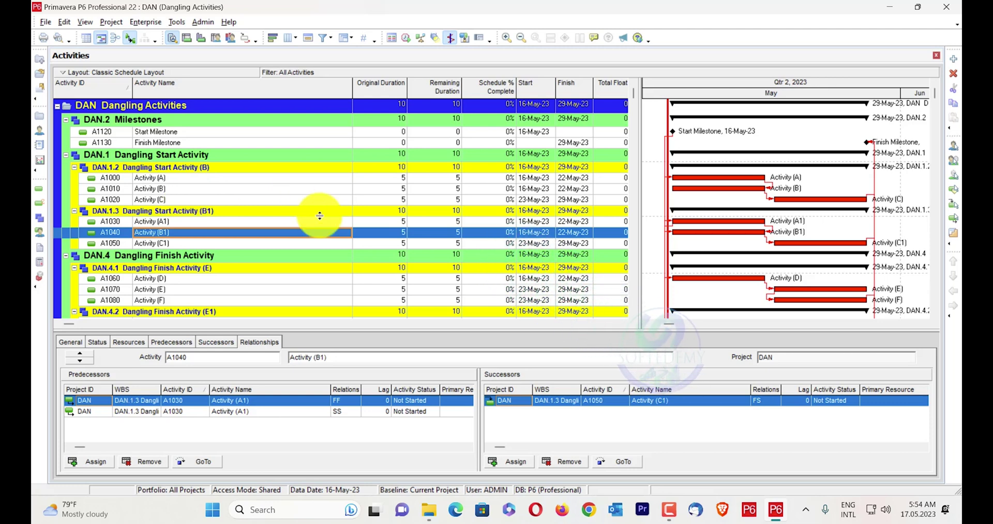
Set the original duration of Activity (E) under Dangling Finish Activity to 10 and reschedule the project.
scroll(310, 229, "down", 1)
scroll(309, 230, "down", 2)
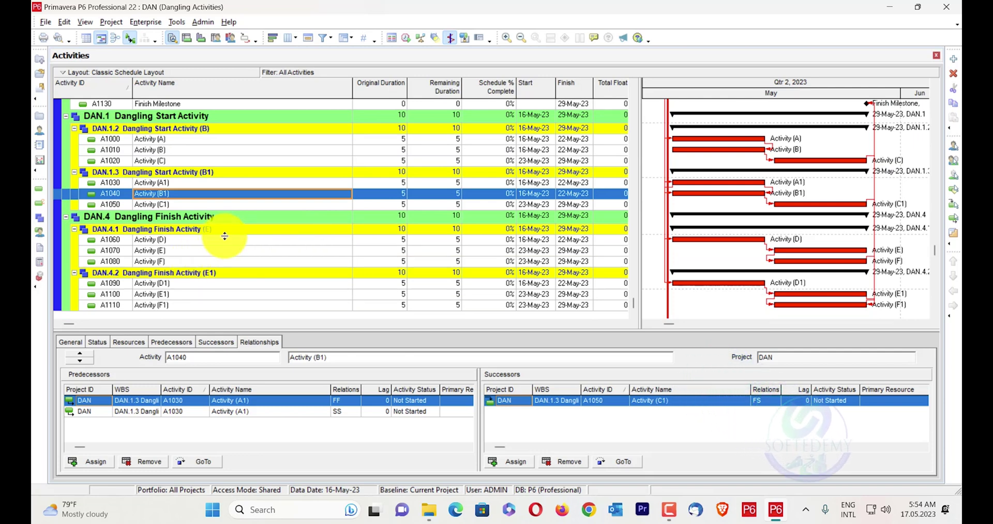
left_click(155, 250)
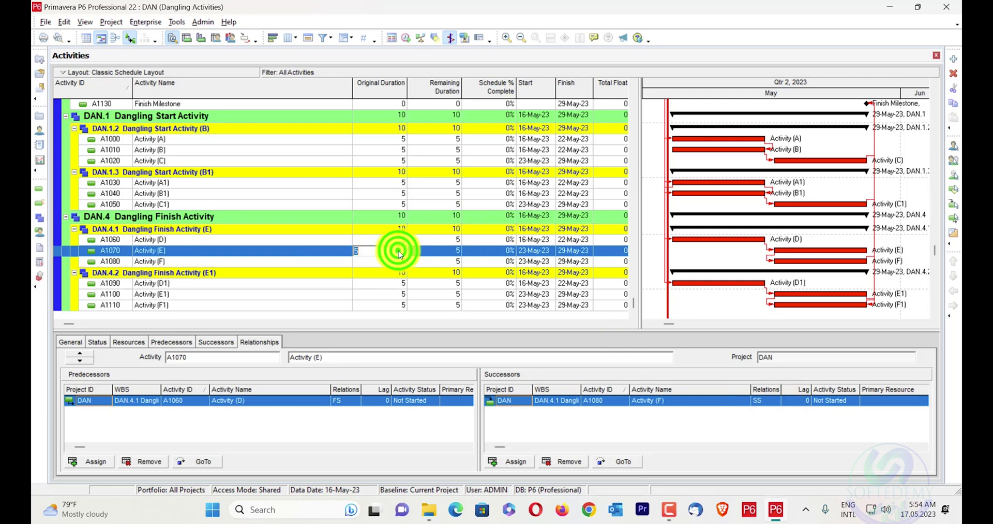
type("10")
key("Return")
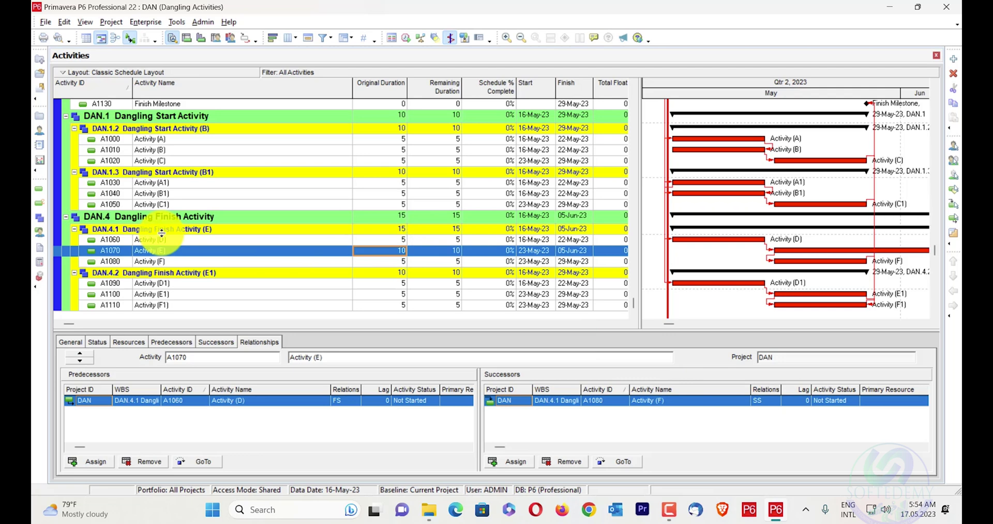
key("F9")
key("Return")
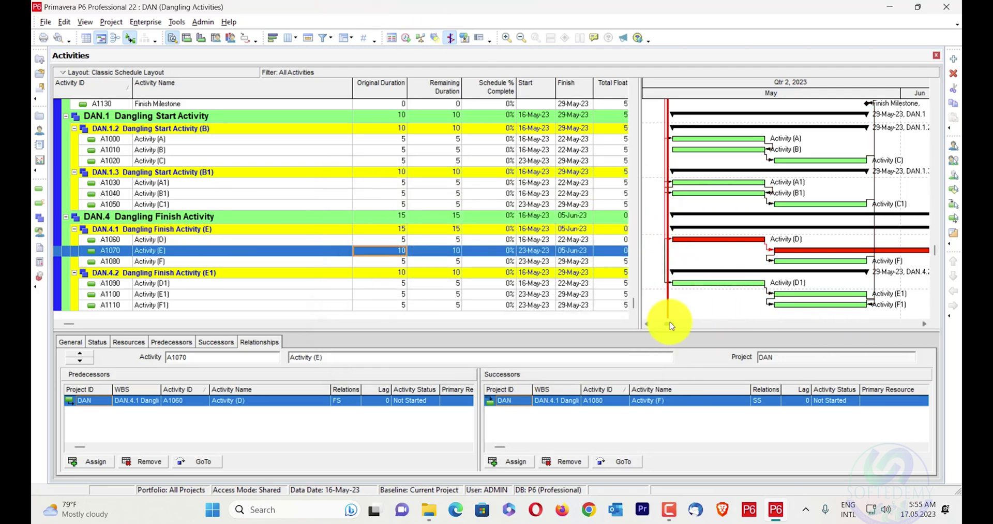
Set the original duration of Activity (E) to 7.
left_click_drag(670, 322, 730, 320)
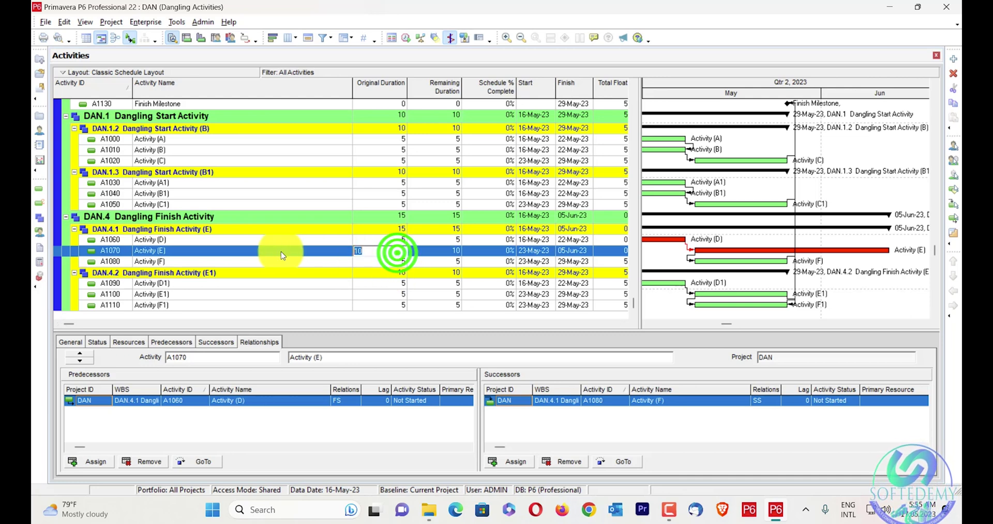
type("7")
key("Return")
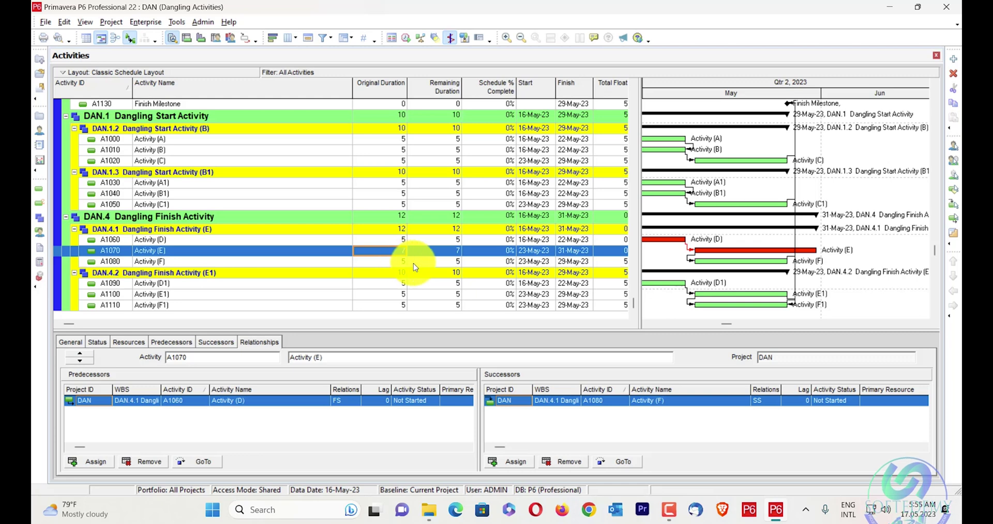
Check Activity (F)'s finish date and relationships, going to it from the Finish Milestone's predecessor list.
left_click(585, 263)
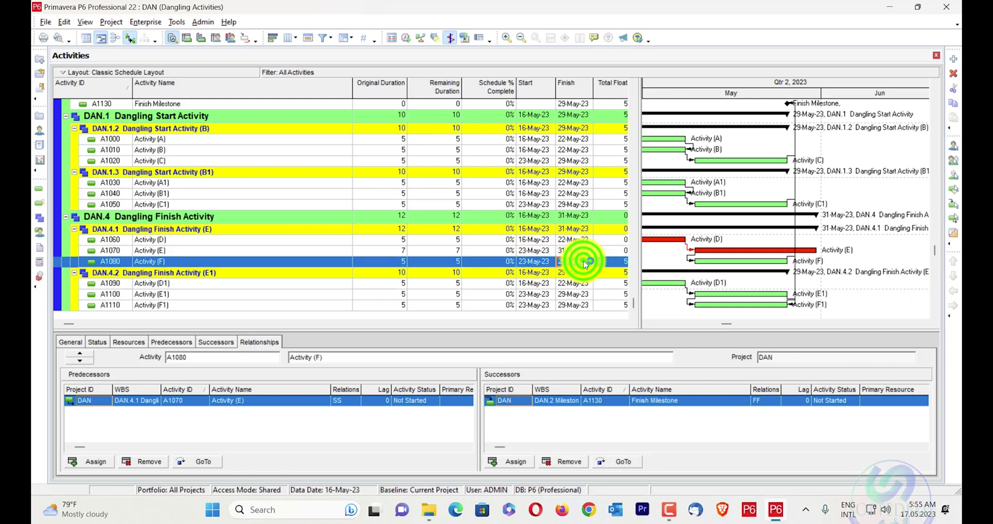
left_click(639, 244)
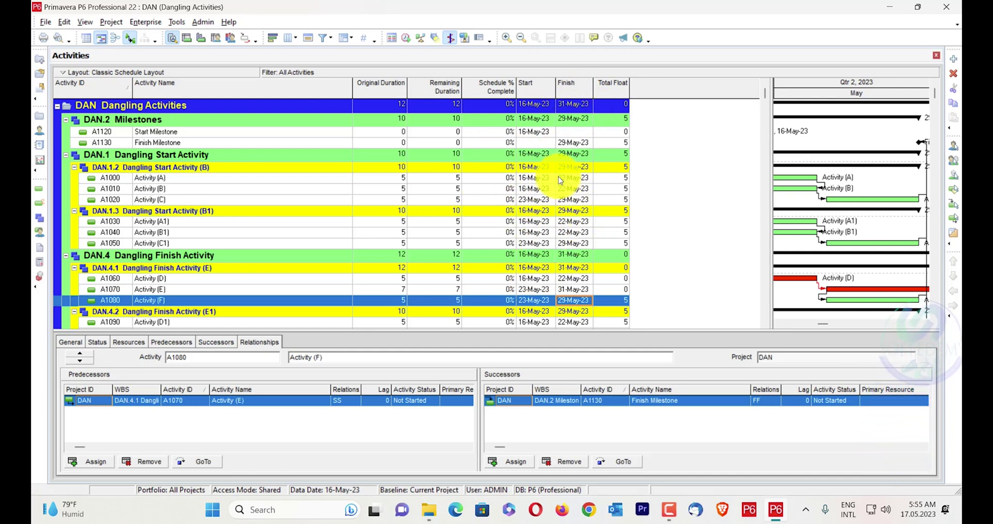
left_click(191, 142)
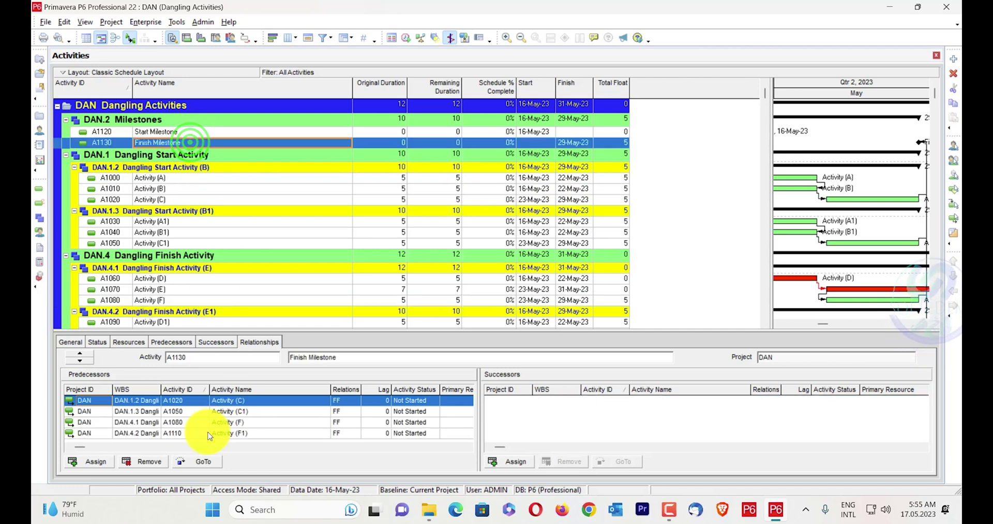
scroll(243, 297, "down", 1)
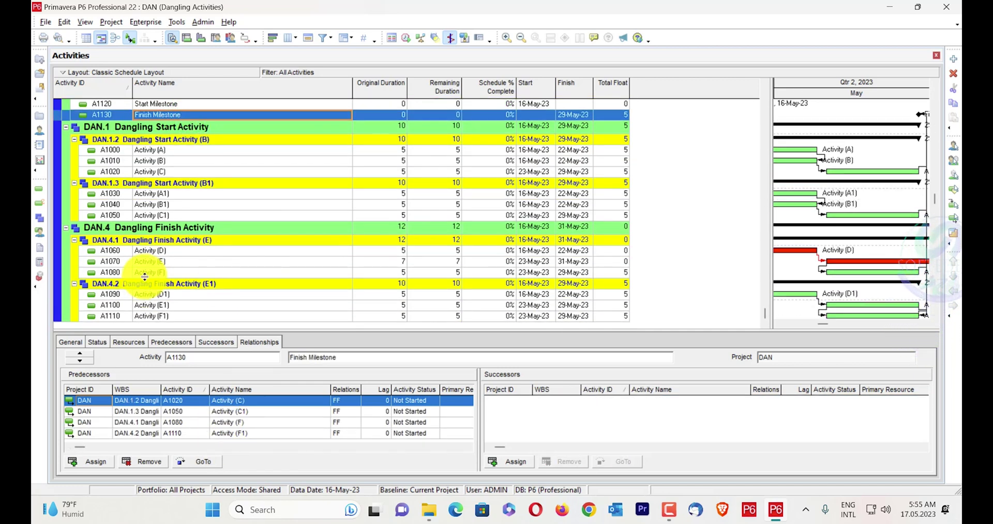
left_click(212, 422)
left_click(211, 465)
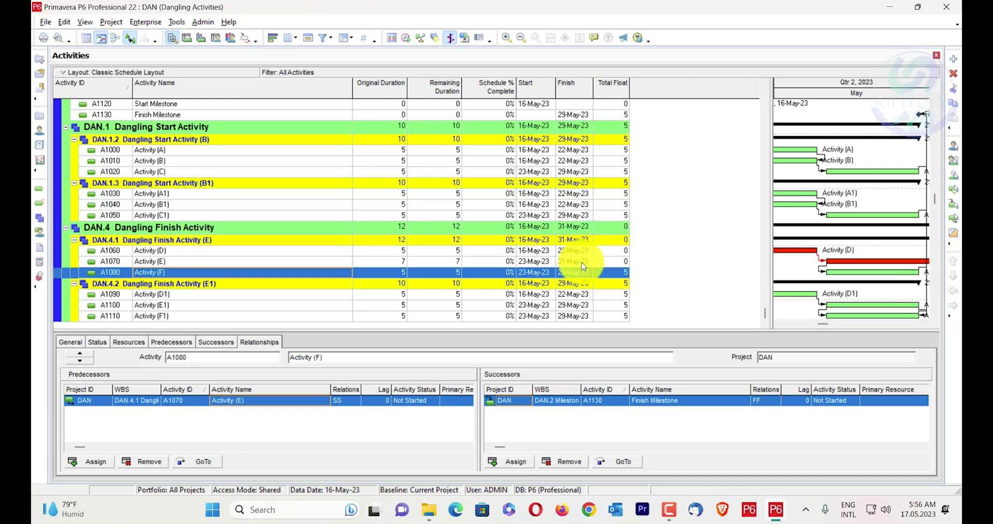
Widen the Gantt chart and check the relationship type options for Activity (F) as predecessor of the Finish Milestone.
left_click_drag(767, 228, 590, 235)
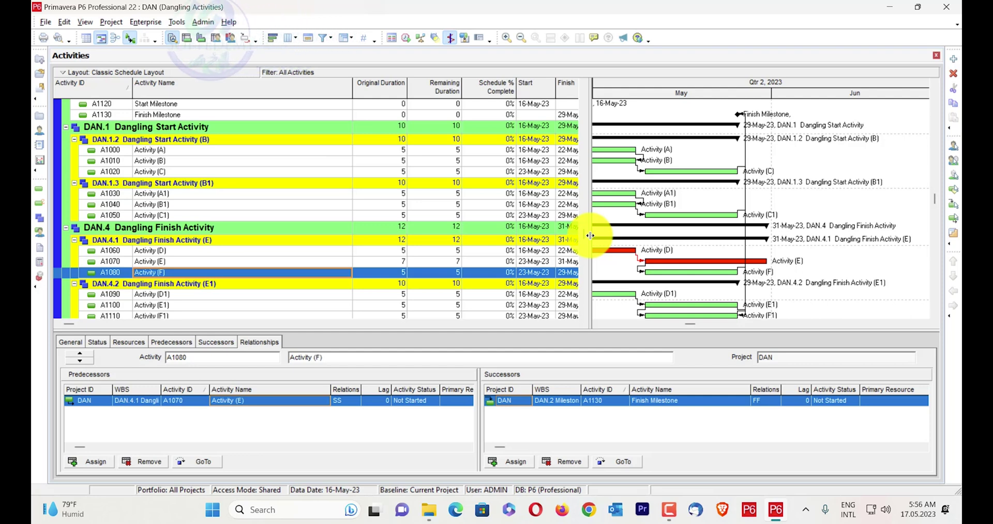
scroll(321, 176, "up", 1)
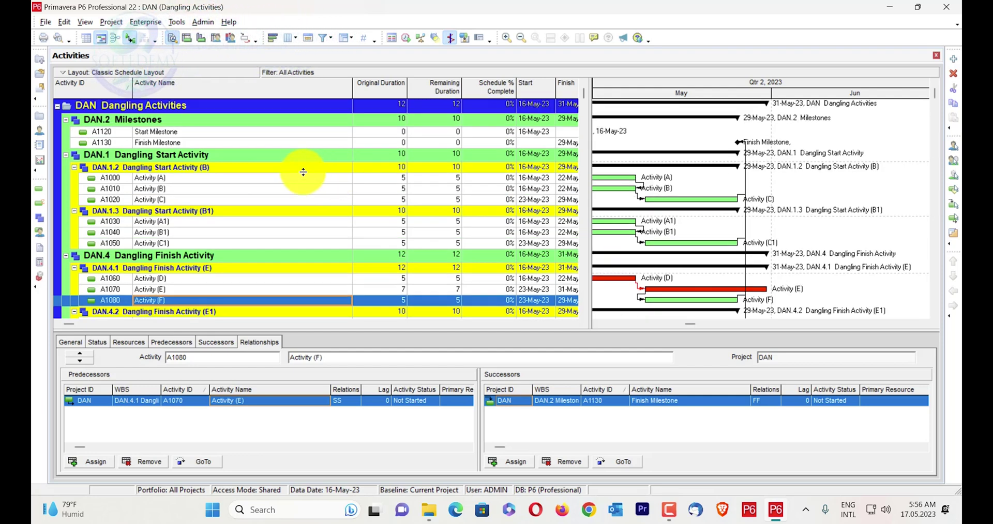
left_click(298, 143)
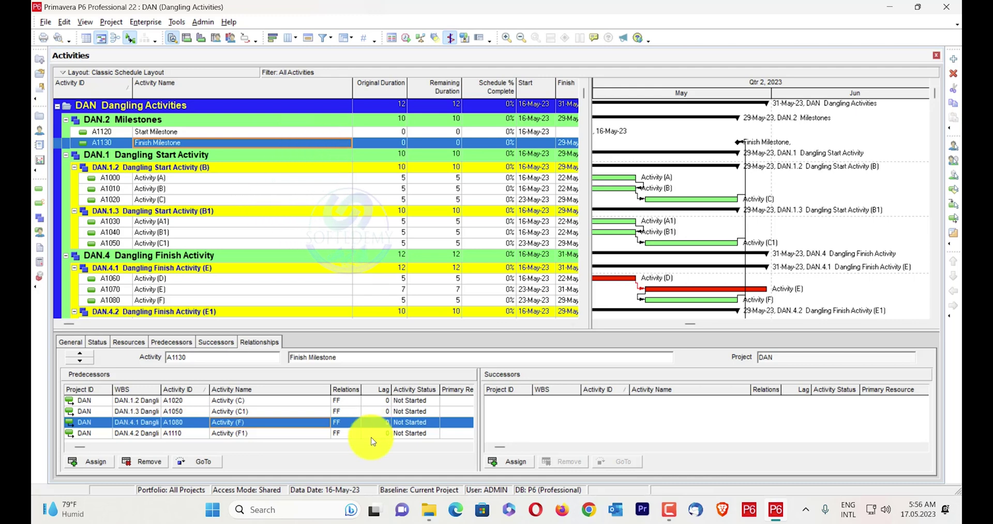
left_click(338, 427)
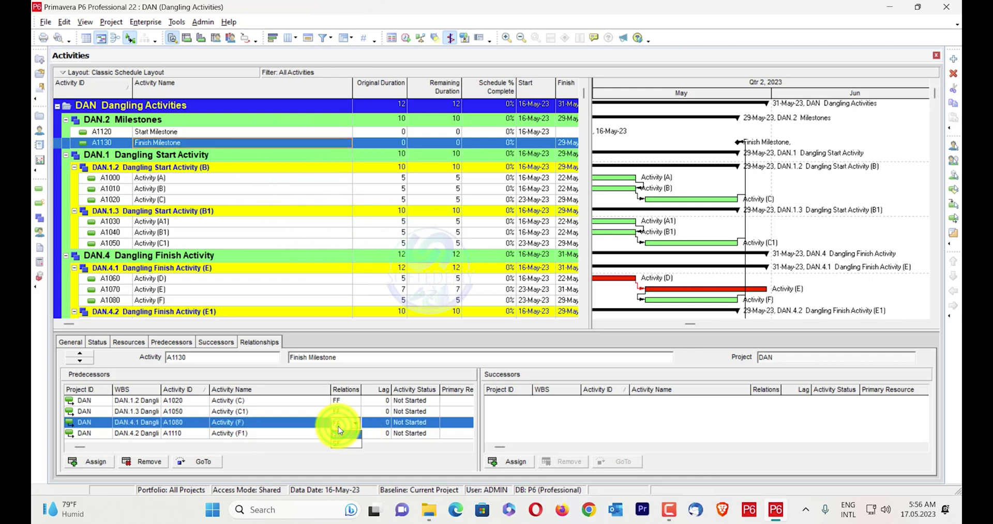
left_click(342, 425)
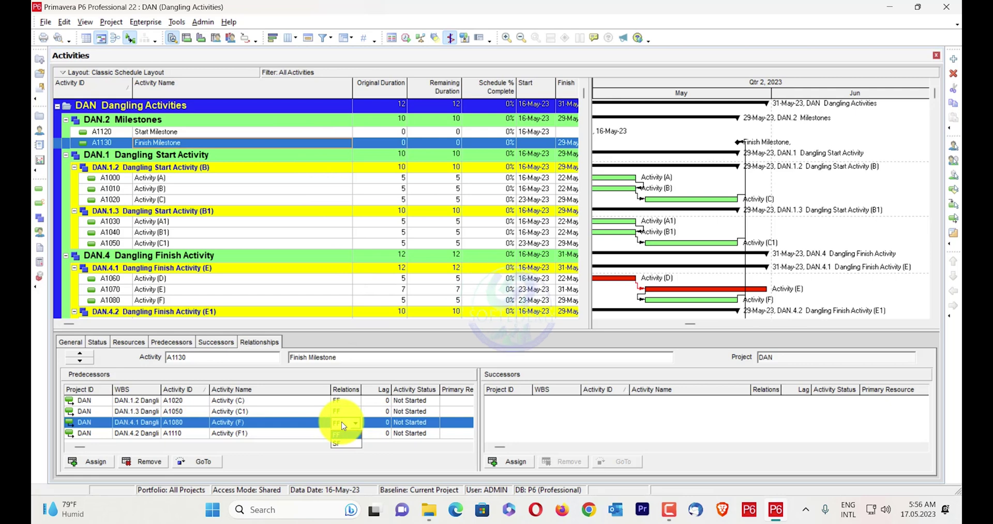
Check the relationship type of Activity (A) under the Start Milestone's successors and return to the Finish Milestone's predecessors.
left_click(294, 136)
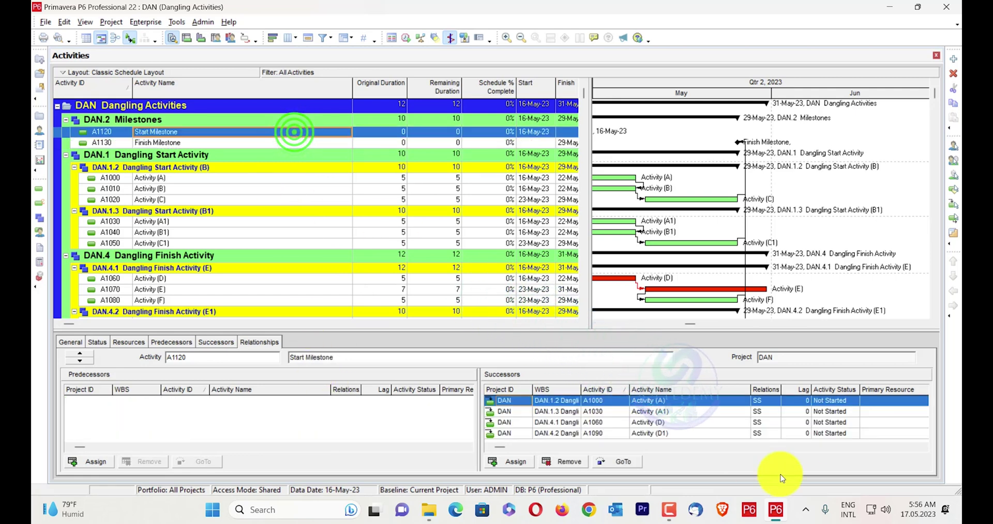
left_click(774, 401)
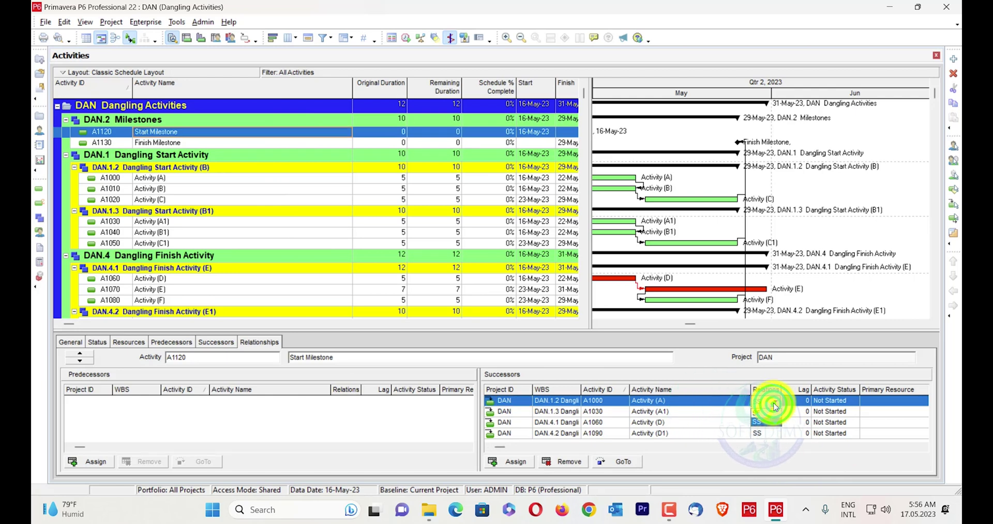
left_click(417, 437)
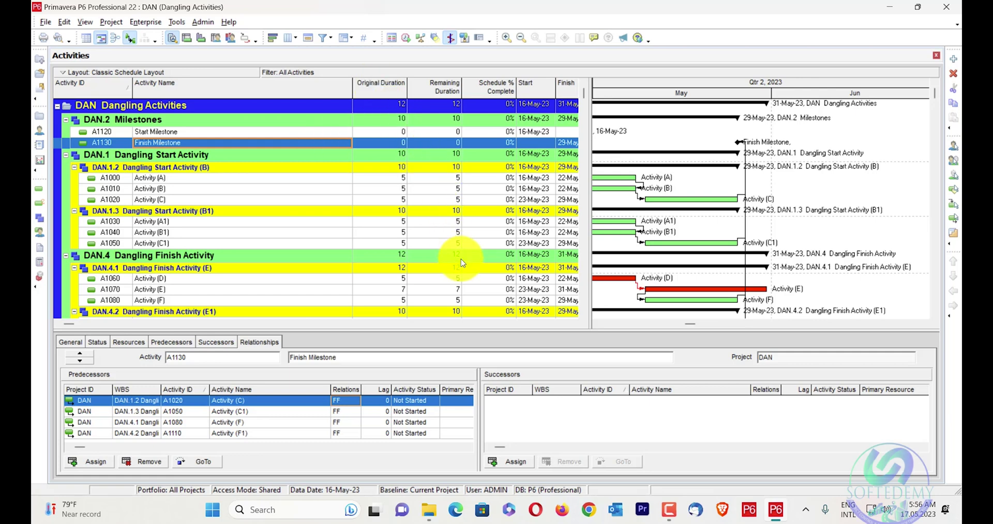
Open softedemy.com in a new Chrome incognito window.
right_click(589, 509)
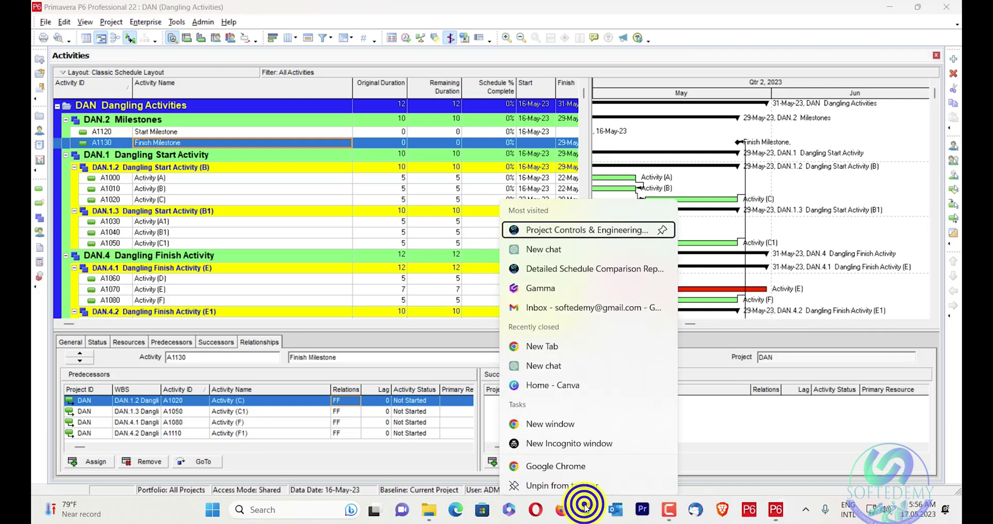
left_click(590, 434)
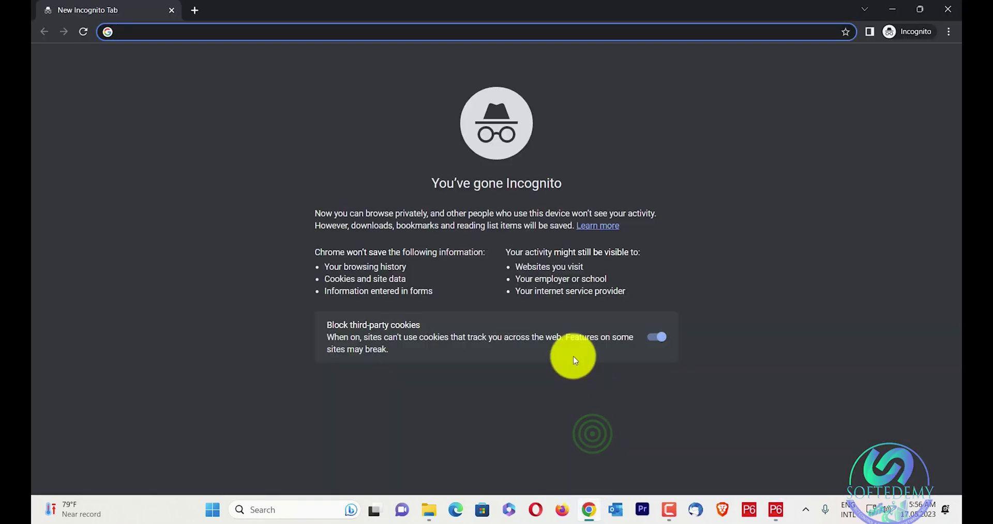
type("softedemy.com")
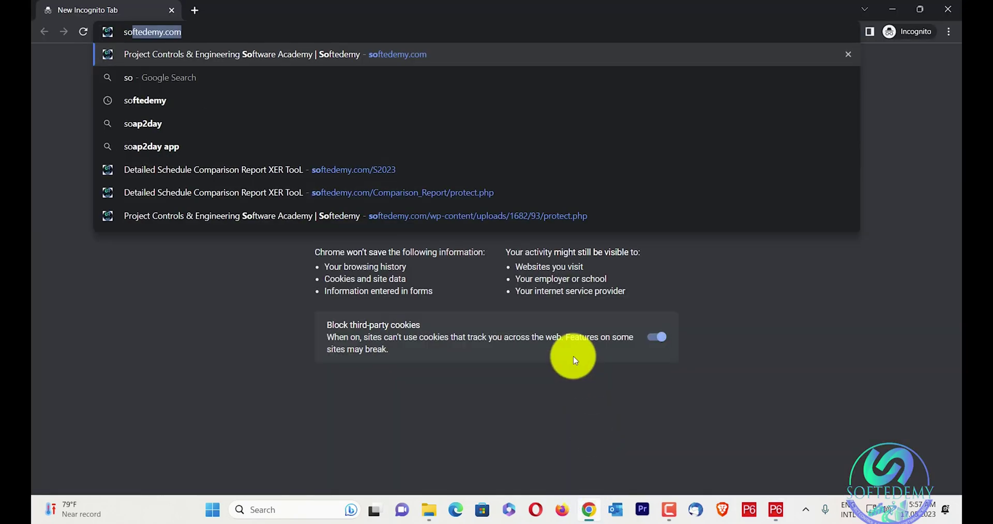
key("Return")
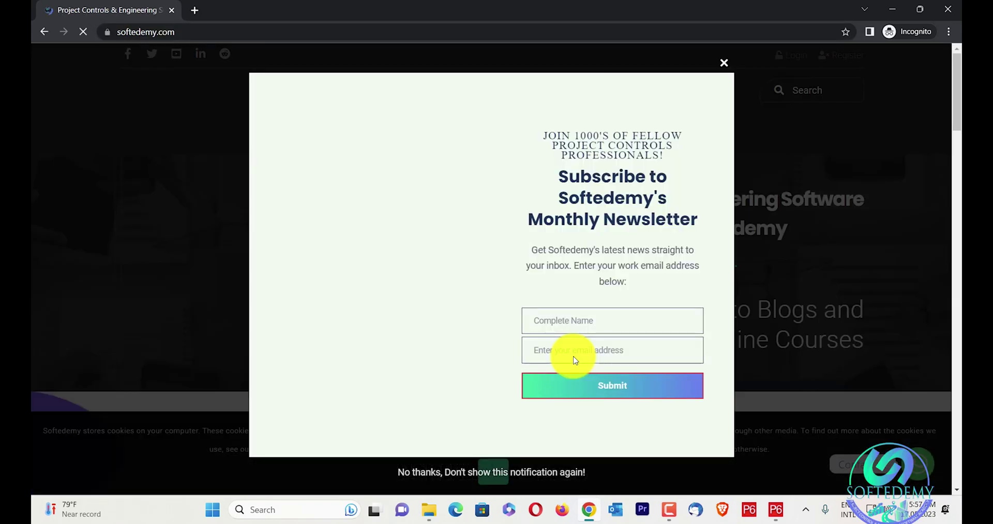
Dismiss the newsletter subscription popup and open the website's WhatsApp chat.
left_click(500, 472)
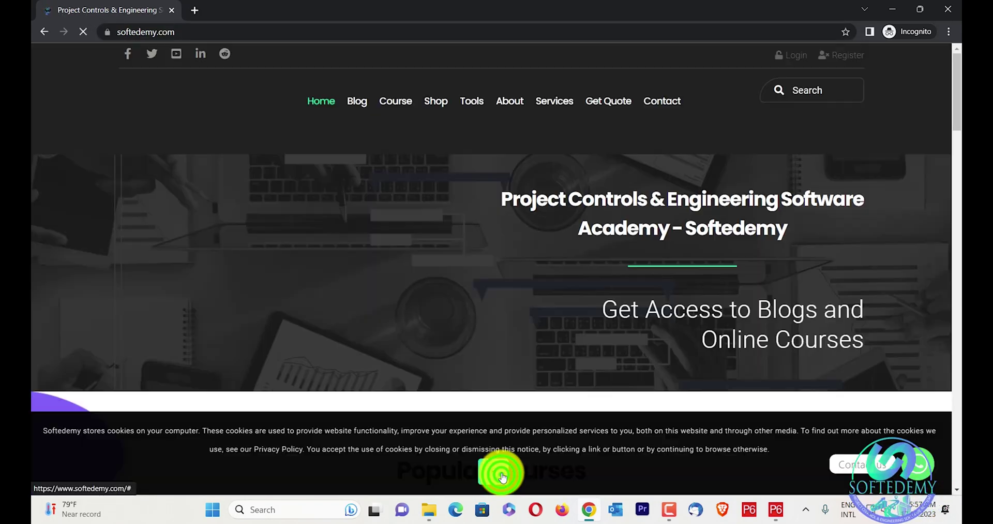
left_click(920, 465)
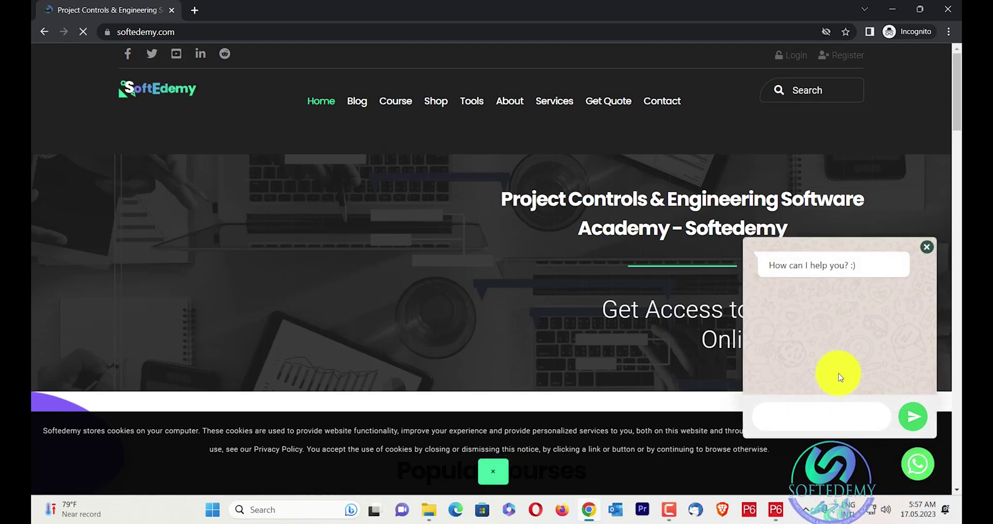
Try the WhatsApp chat's message field, close the chat, and dismiss the website's cookie notice.
left_click(830, 416)
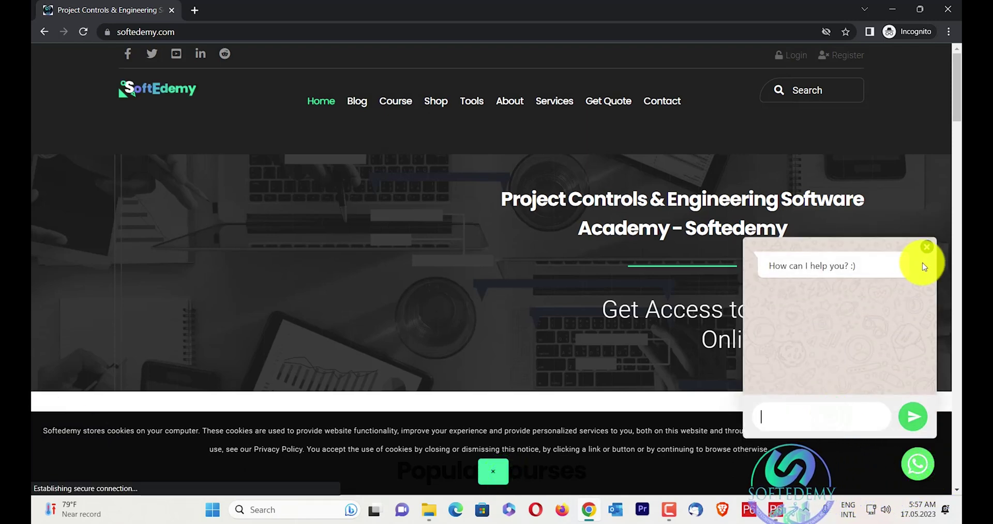
left_click(927, 246)
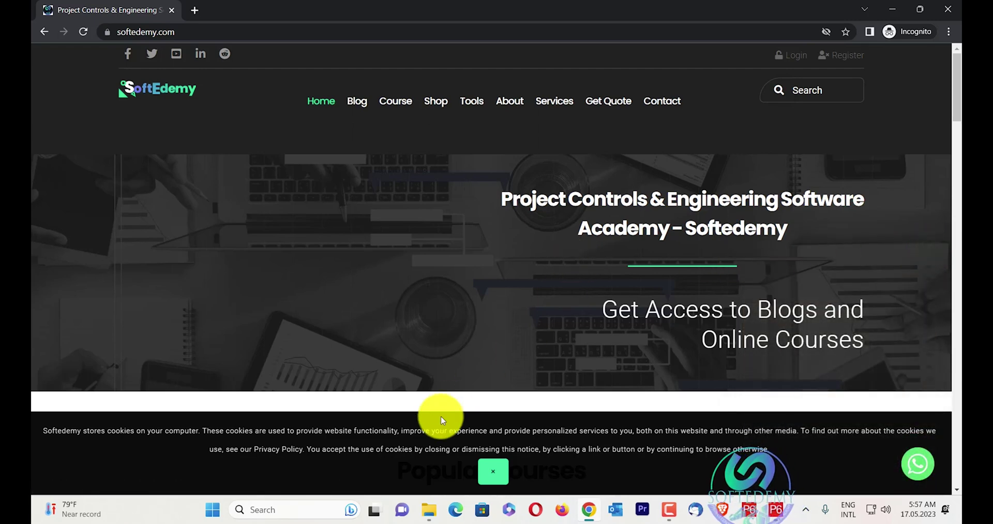
left_click(487, 471)
Open the blog article "Detecting And Fixing Dangling Activities In Primavera P6 Time Schedule" on the Softedemy site, closing the ad that interrupts.
mouse_move(467, 103)
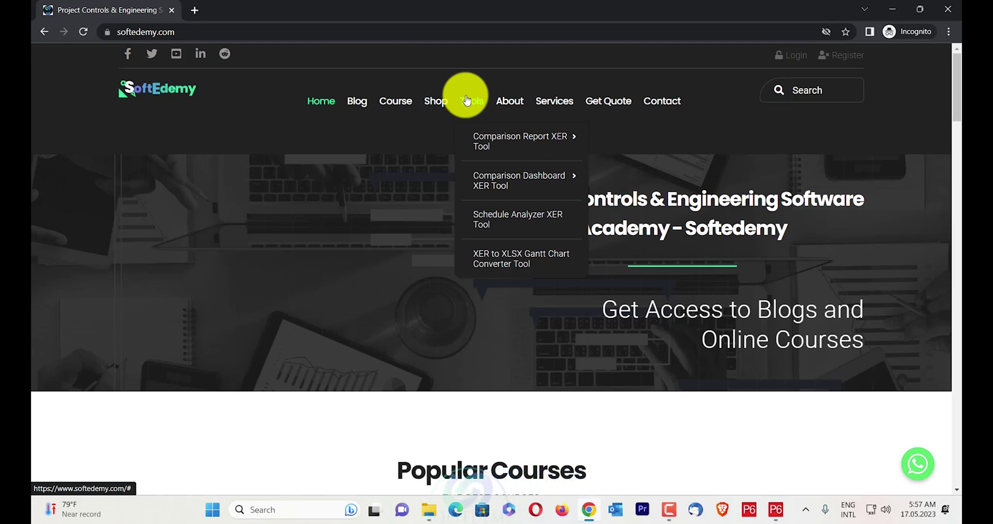
left_click(356, 101)
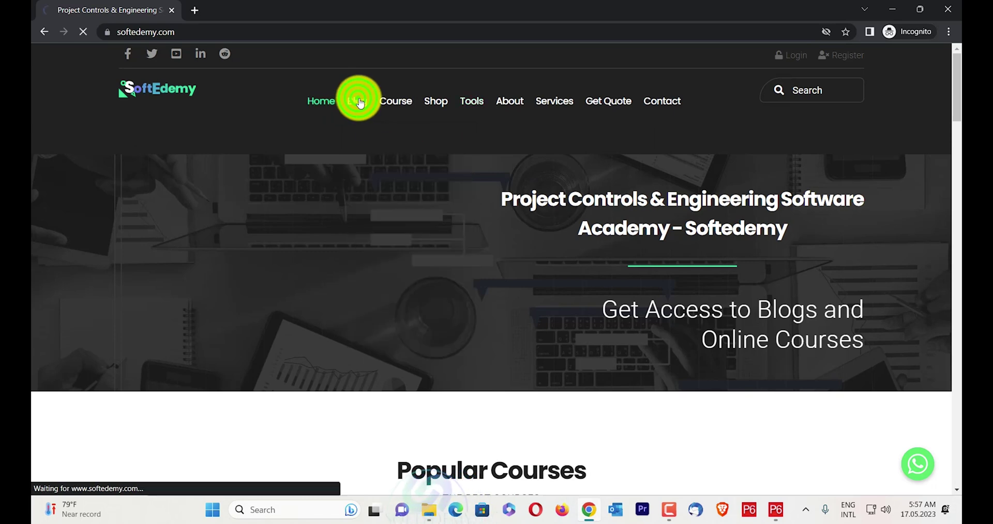
scroll(640, 309, "down", 3)
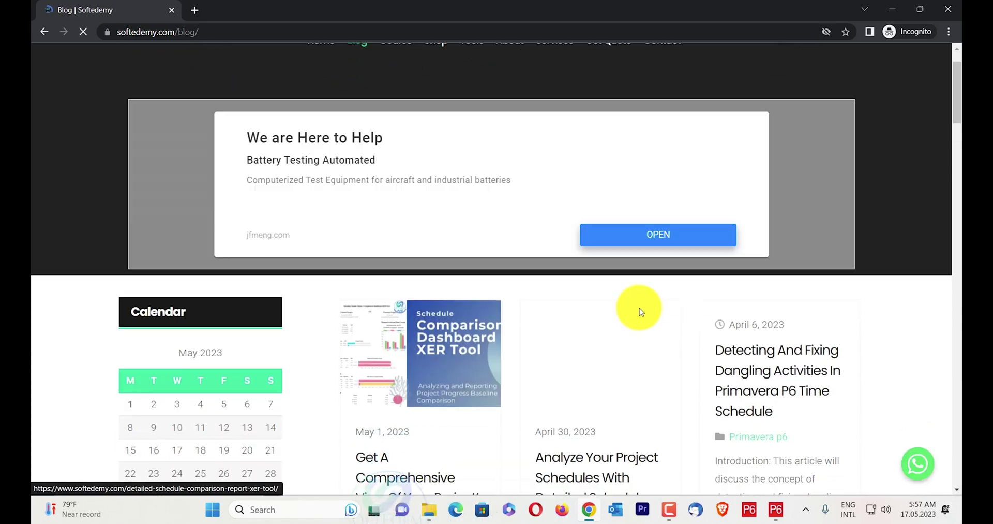
left_click(766, 257)
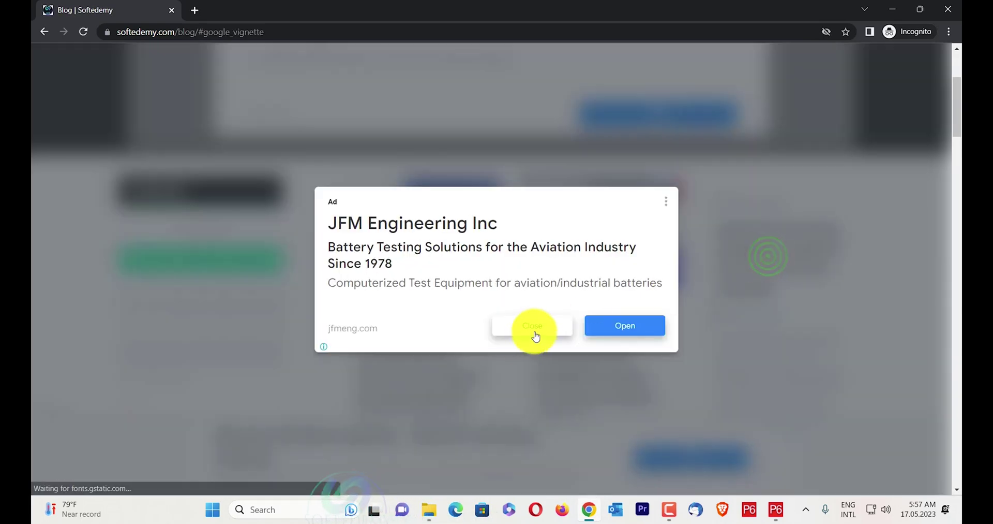
left_click(534, 330)
Read through the article's dangling start and dangling finish figures and export instructions, down to the Dangling Activities Detector Tool download section.
scroll(625, 326, "down", 5)
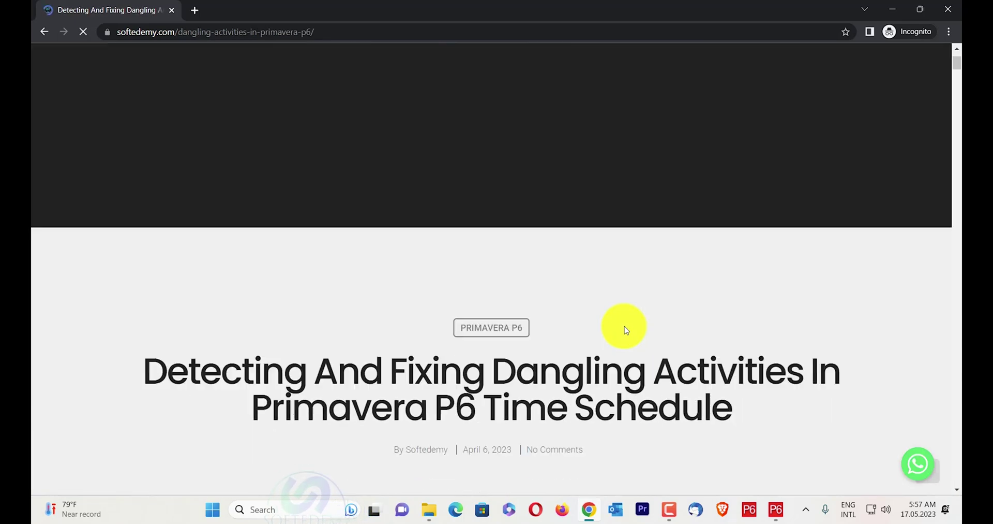
scroll(625, 329, "down", 5)
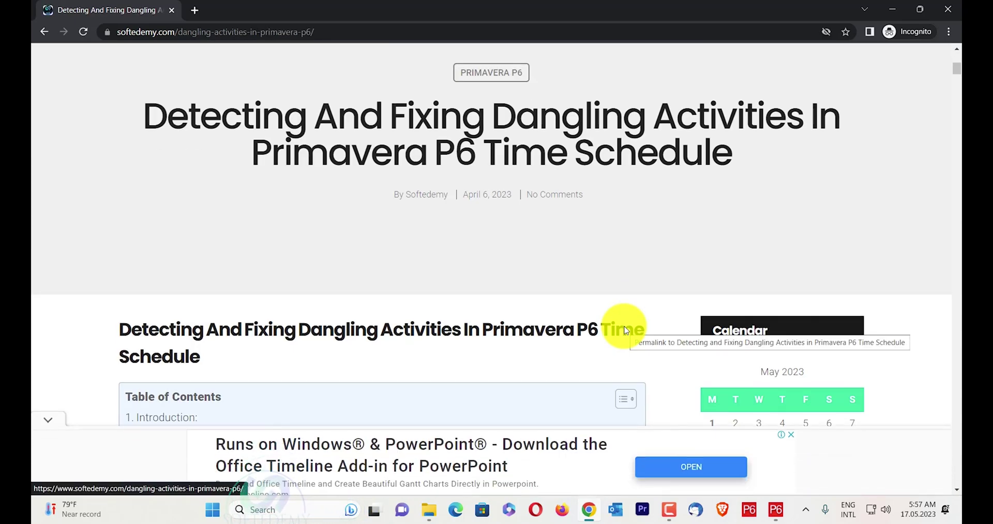
scroll(625, 329, "down", 20)
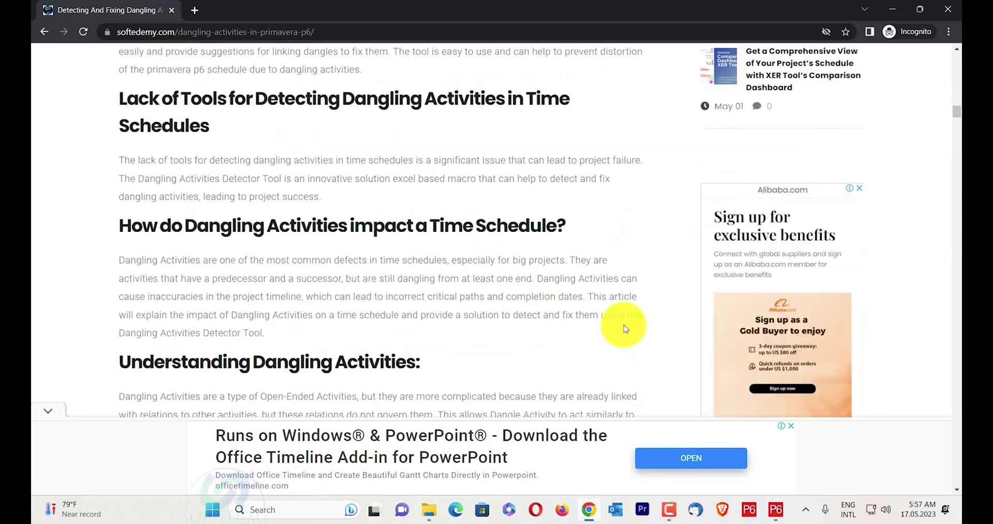
scroll(625, 326, "down", 20)
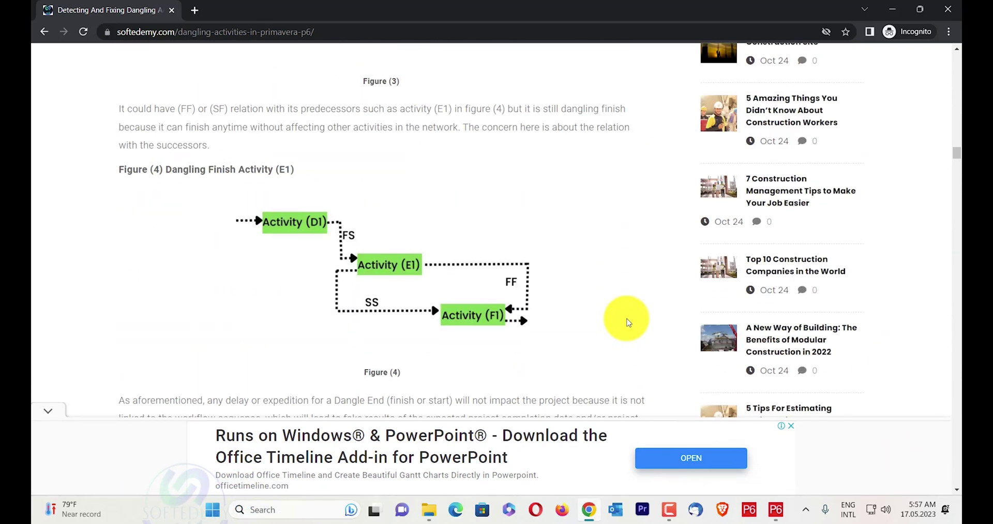
scroll(629, 322, "up", 15)
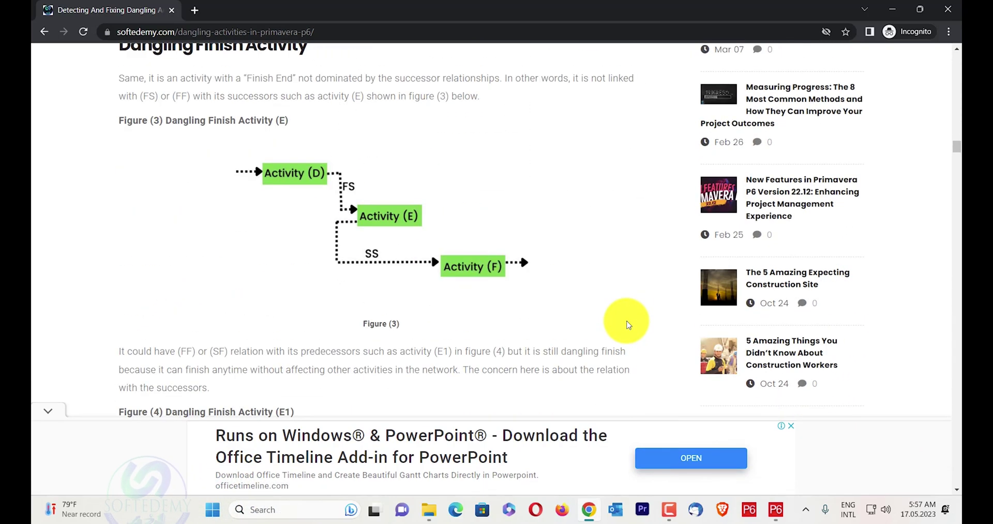
scroll(626, 324, "up", 5)
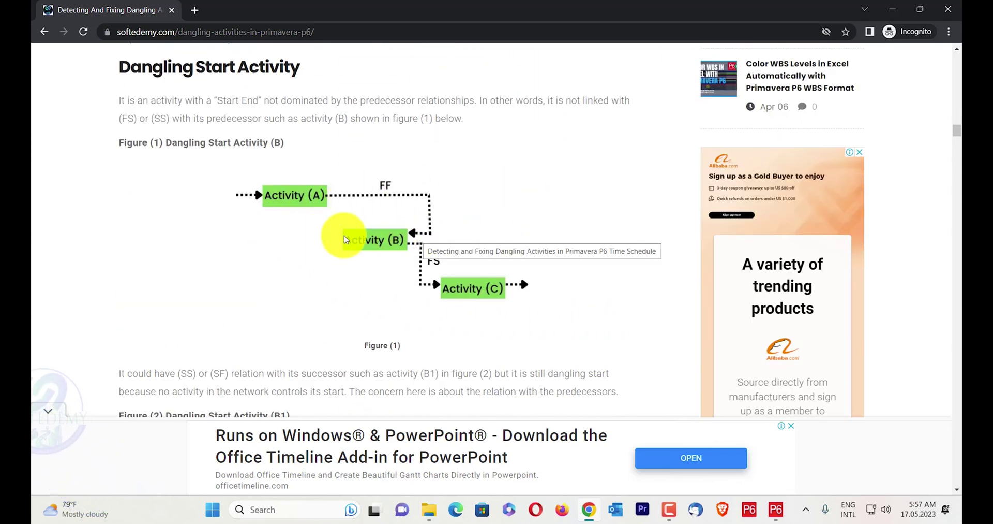
scroll(347, 248, "down", 8)
scroll(331, 244, "up", 4)
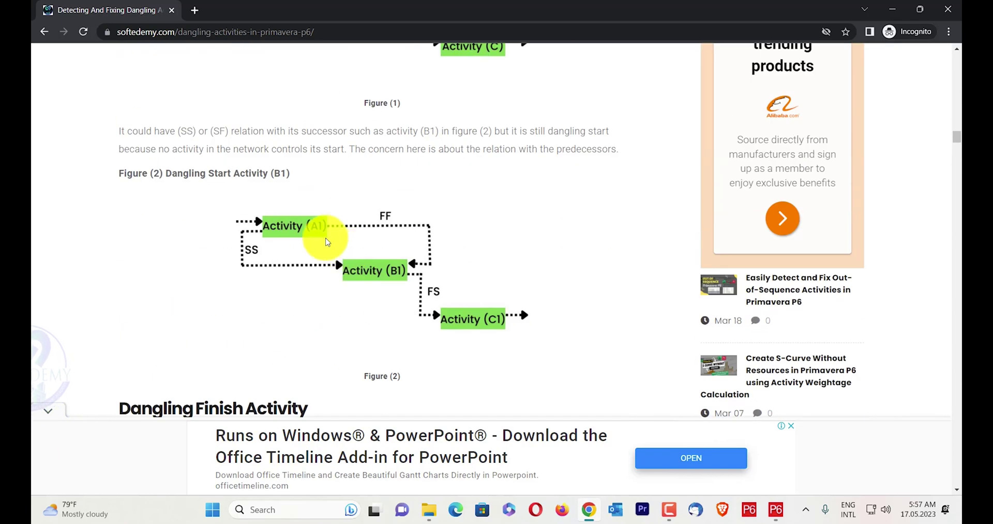
scroll(310, 233, "down", 5)
scroll(300, 228, "down", 2)
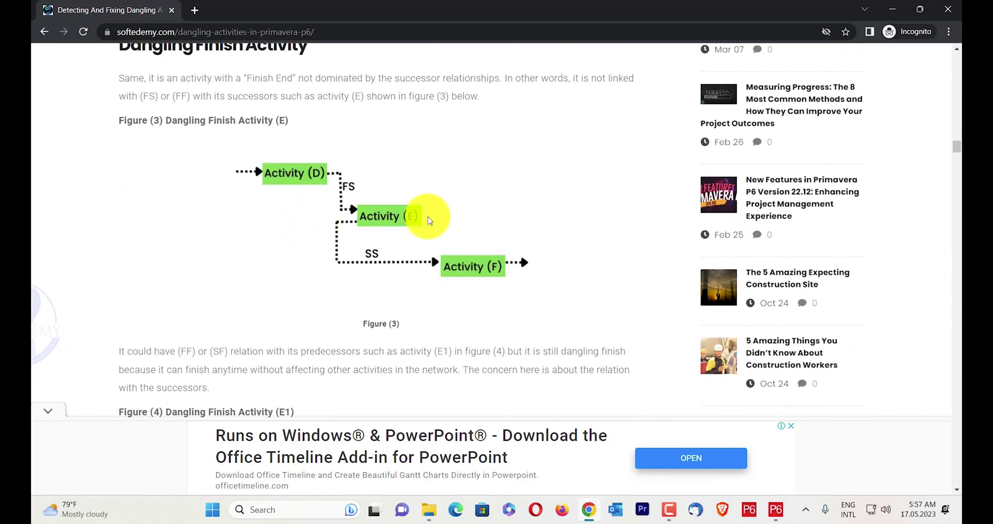
scroll(432, 220, "up", 1)
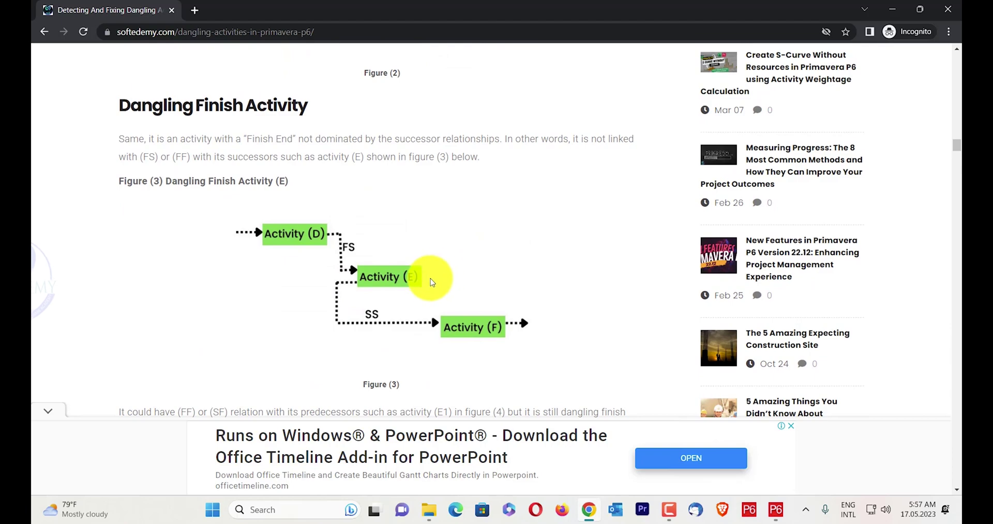
scroll(433, 282, "down", 12)
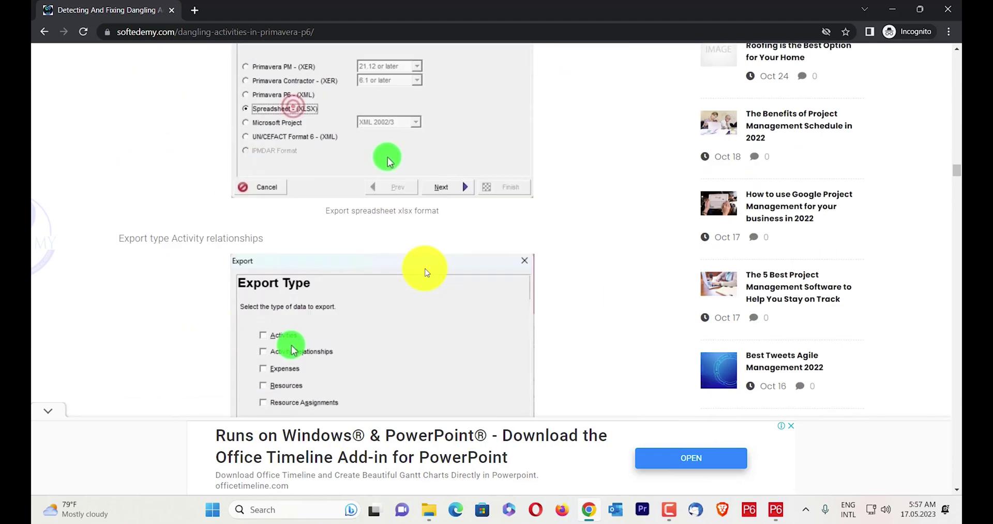
scroll(425, 272, "down", 12)
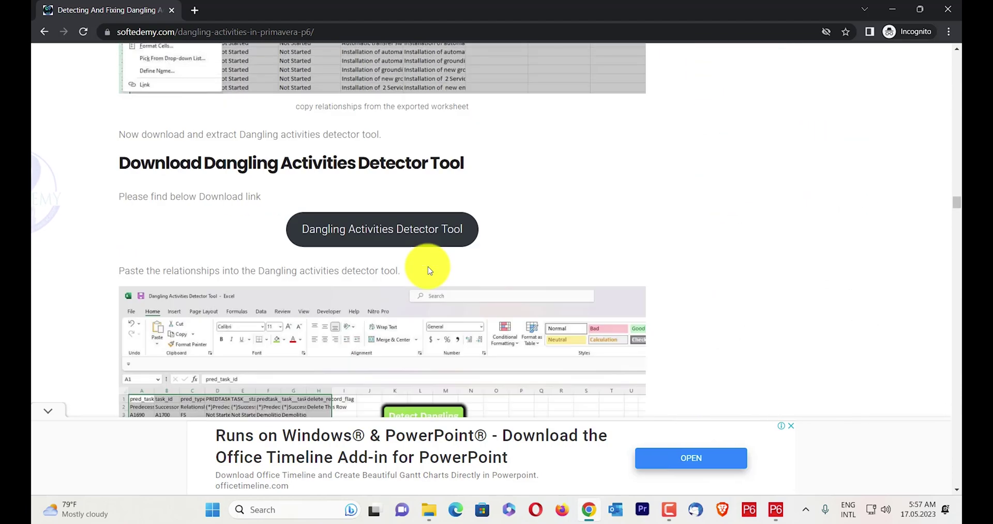
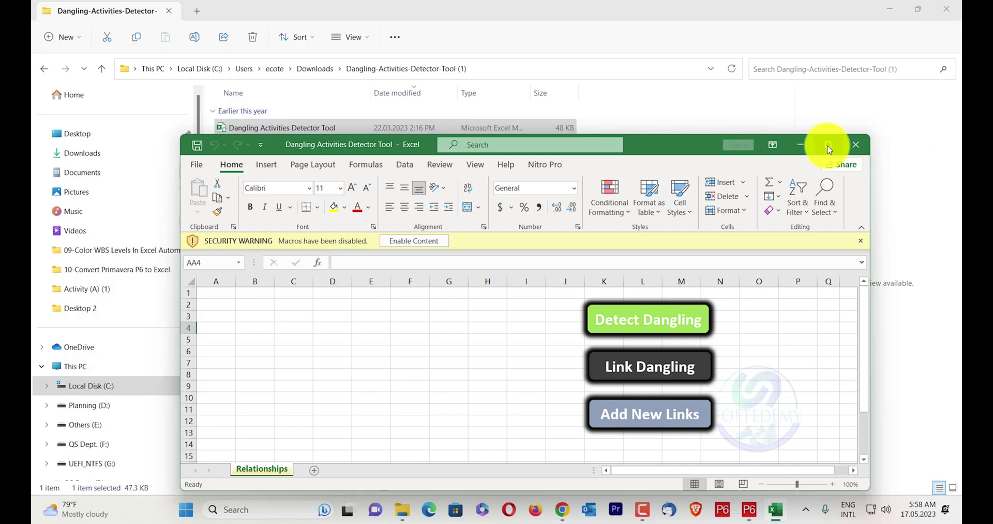
Maximize the Dangling Activities Detector Tool workbook and enable its macros.
left_click(828, 144)
left_click(279, 106)
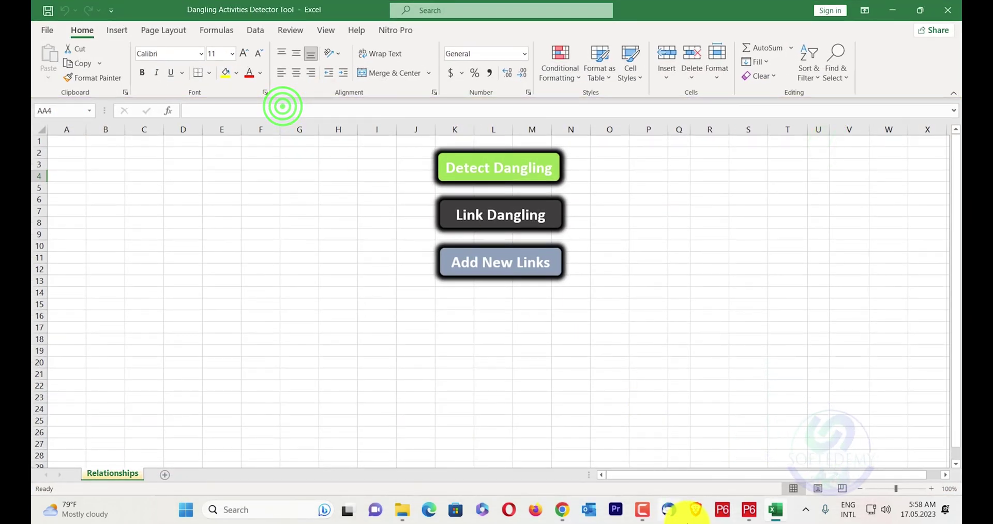
Switch to Primavera P6 and set up a Spreadsheet (XLSX) export of the DAN project's Activity Relationships.
left_click(741, 507)
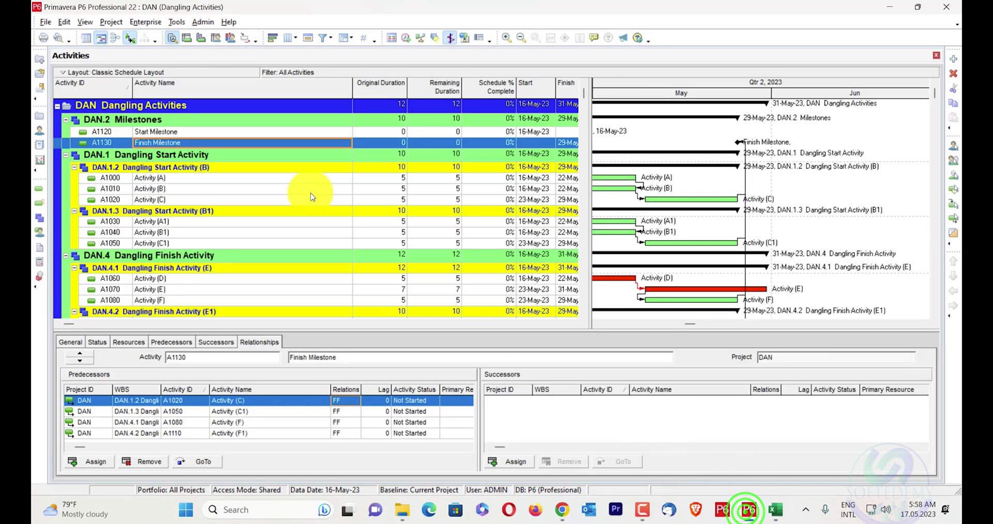
left_click(46, 22)
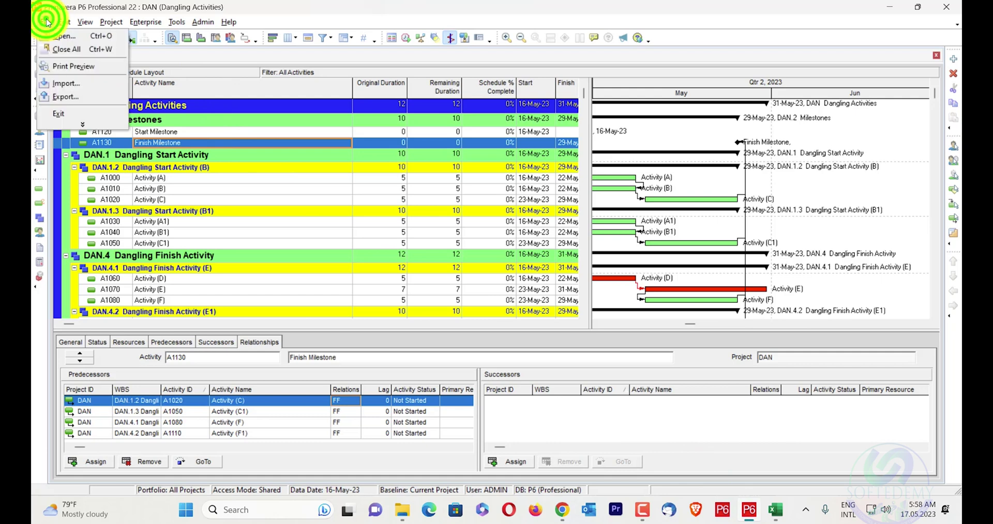
left_click(78, 96)
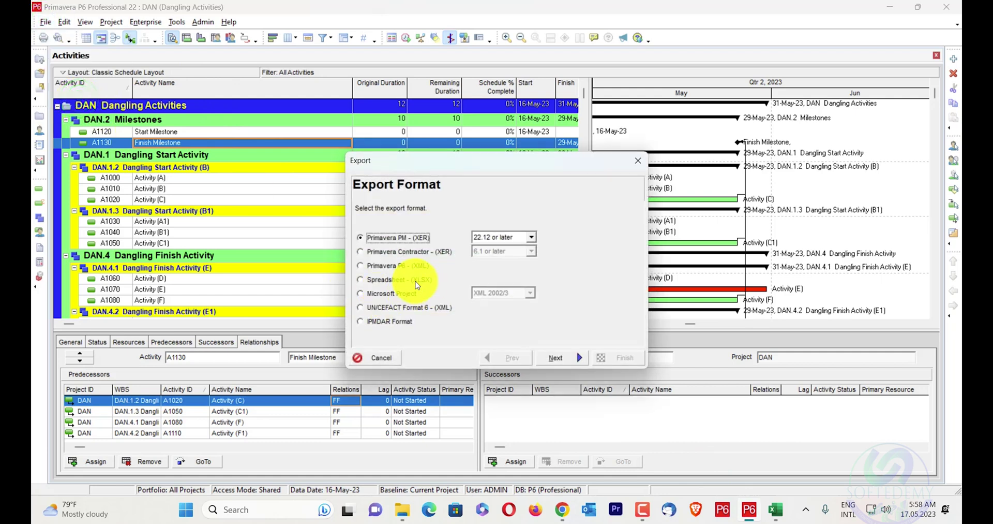
left_click(415, 280)
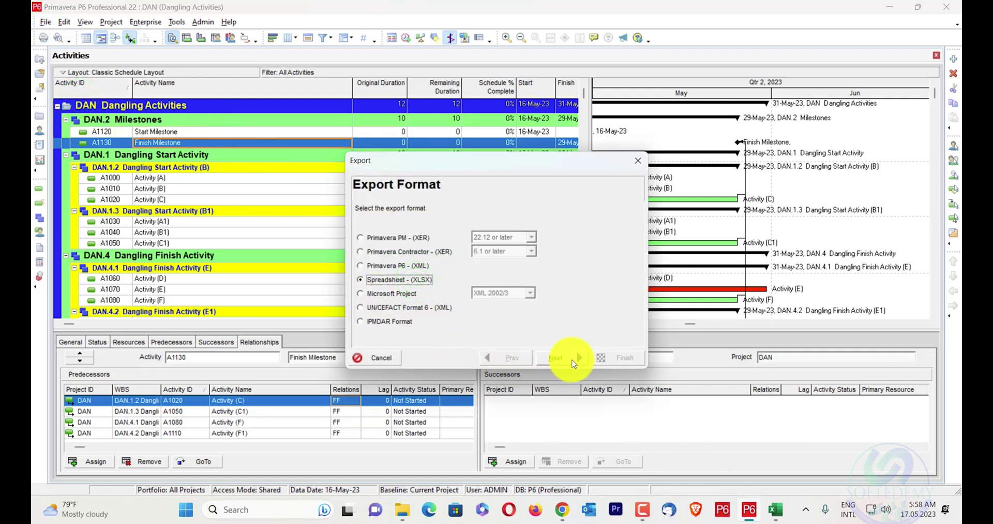
left_click(569, 357)
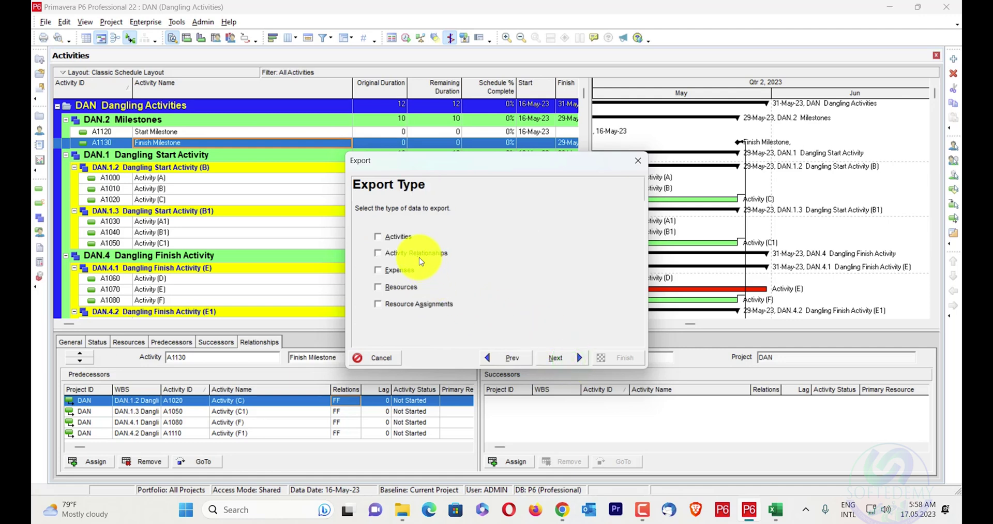
left_click(556, 361)
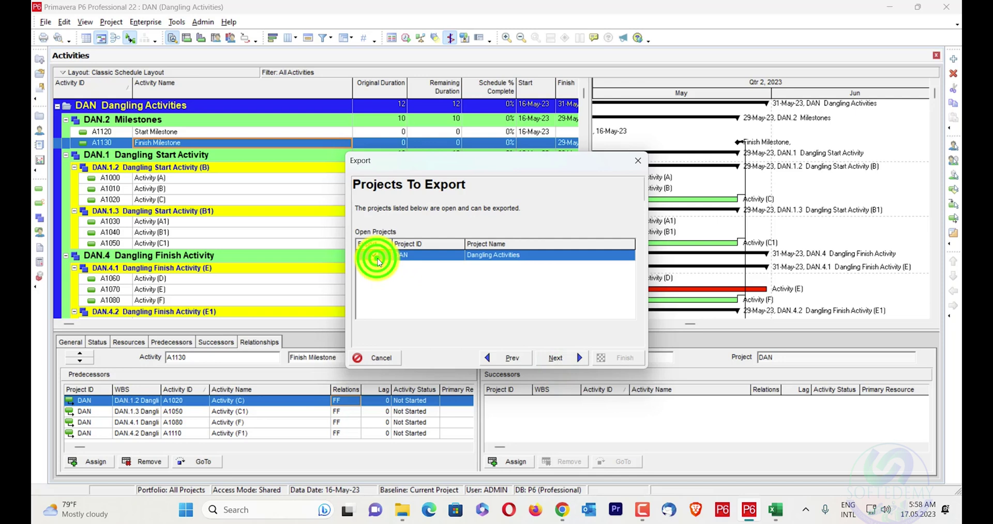
left_click(556, 358)
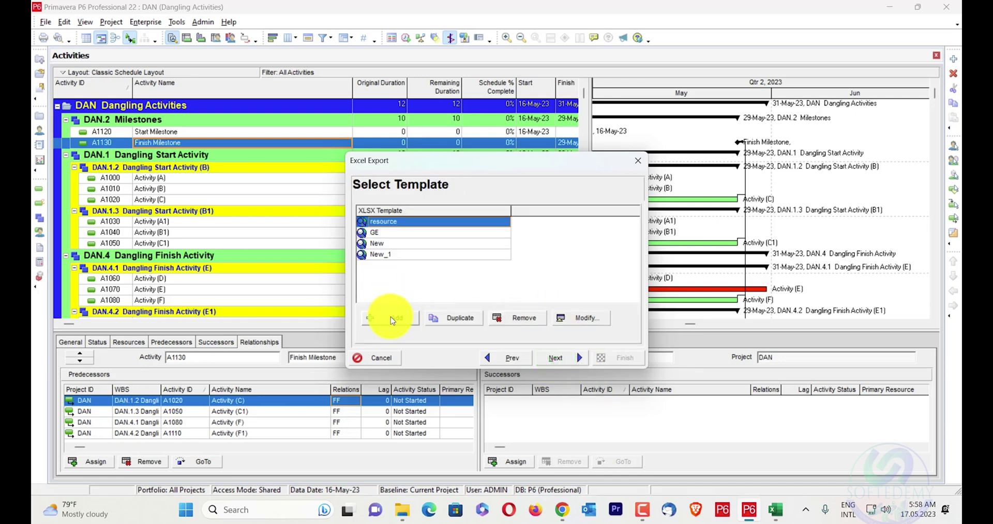
Rename the New_1 export template as Dangling, keeping Activity Relationships as its subject area, and save it.
left_click(386, 254)
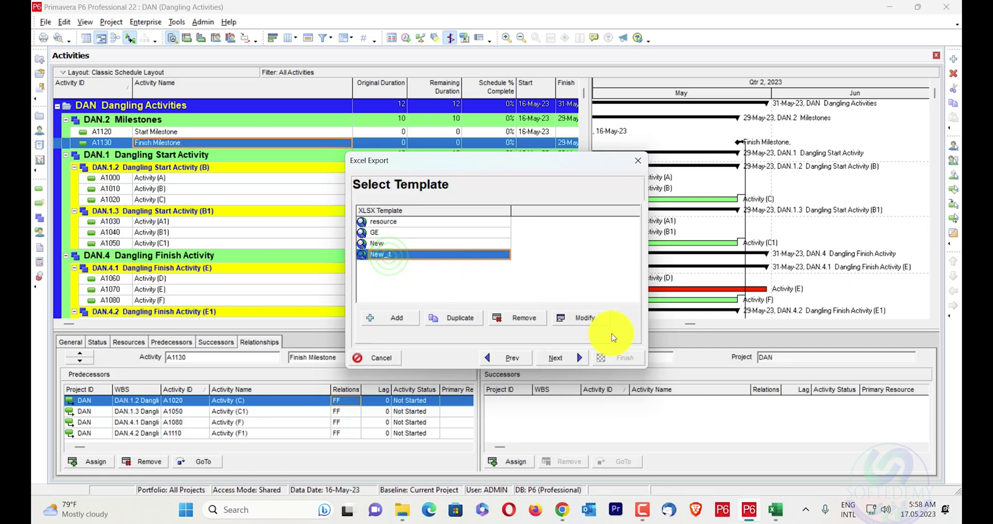
left_click(573, 323)
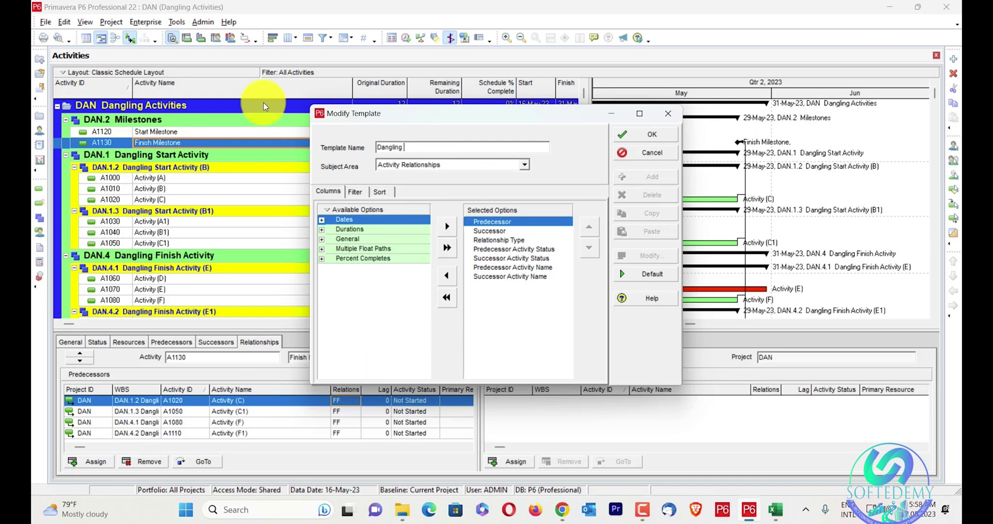
left_click(524, 327)
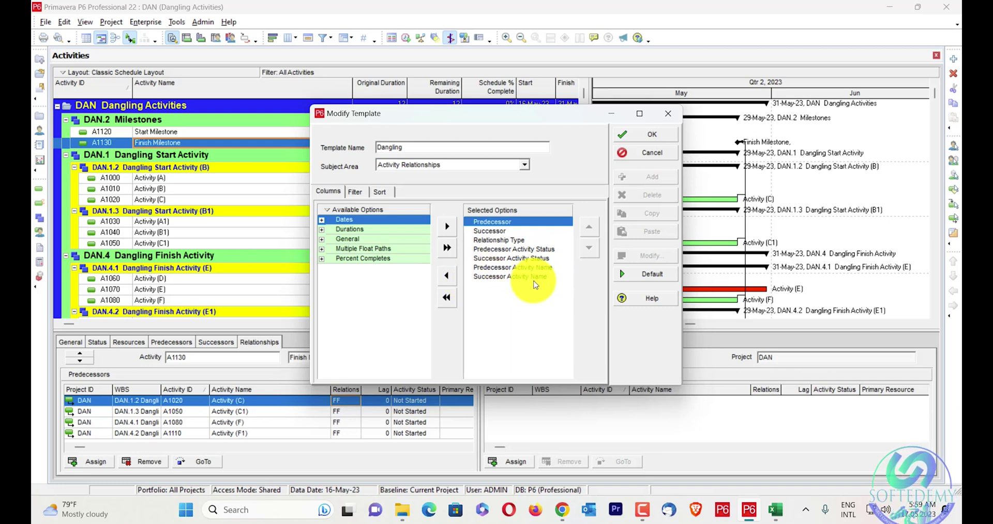
left_click(654, 143)
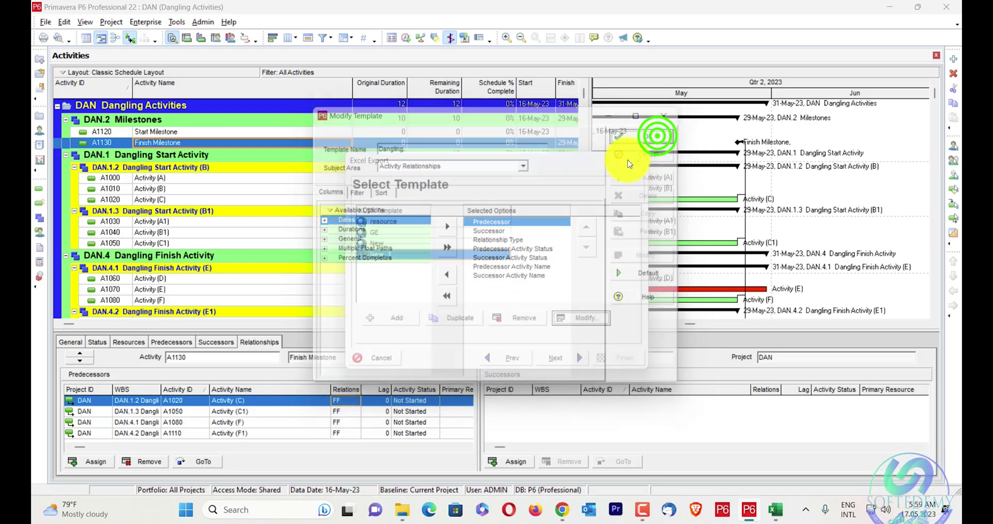
Export the relationships with the Dangling template to the DAN-Activity Relationships file on the desktop and close the export wizard.
left_click(544, 355)
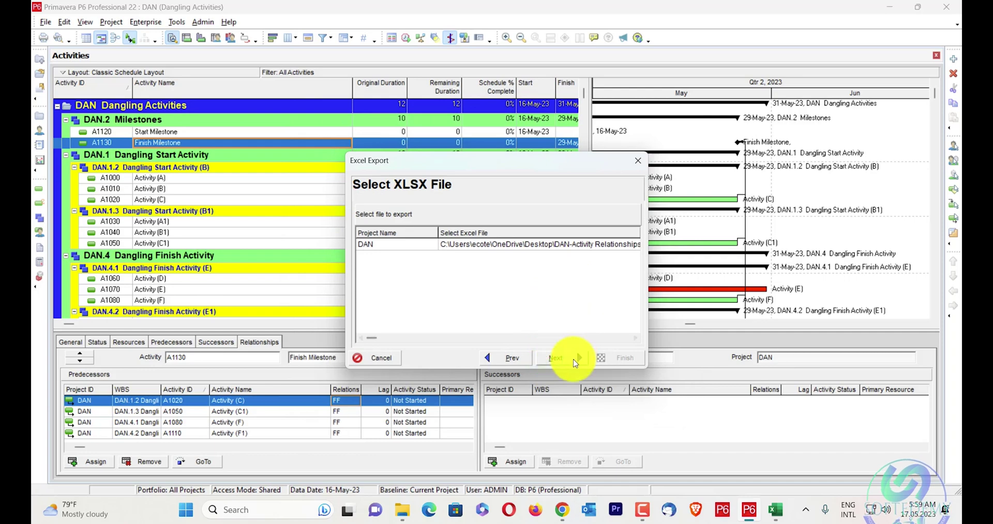
left_click(575, 362)
left_click(627, 361)
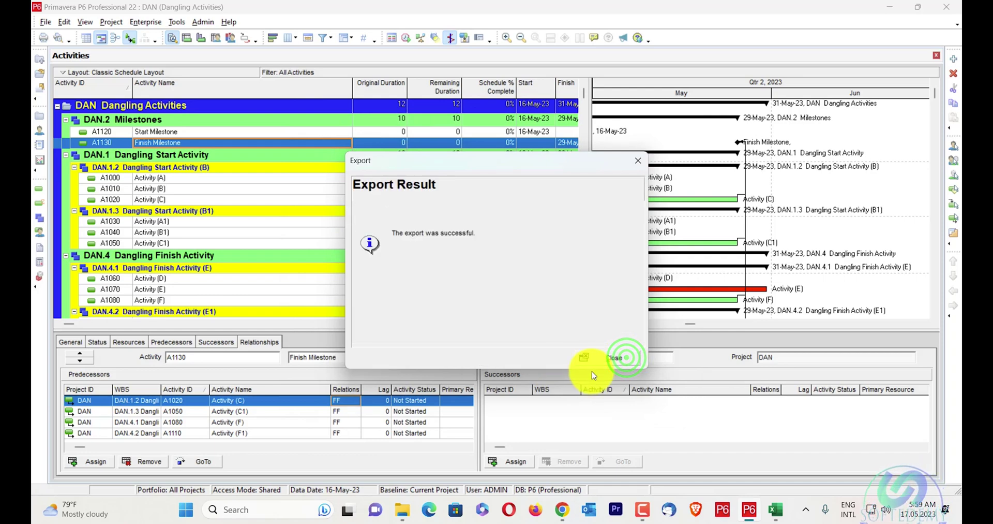
left_click(600, 358)
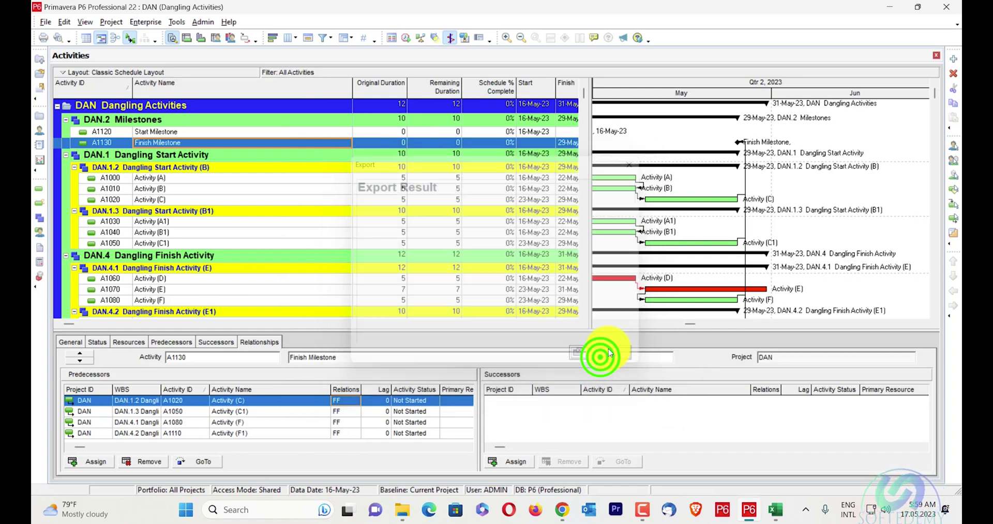
Minimize the open windows and open the exported DAN-Activity Relationships workbook in Excel.
left_click(894, 6)
left_click(894, 7)
left_click(893, 6)
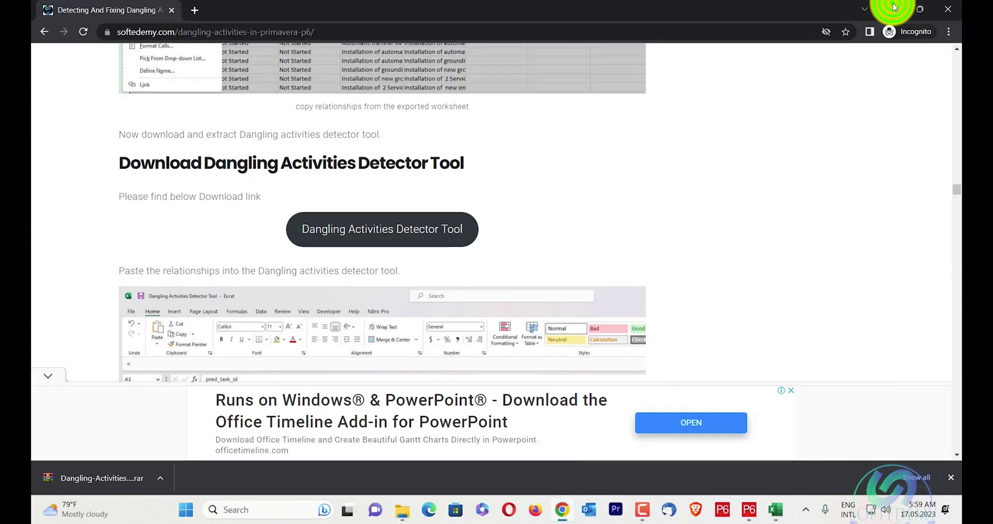
left_click(894, 6)
left_click(894, 6)
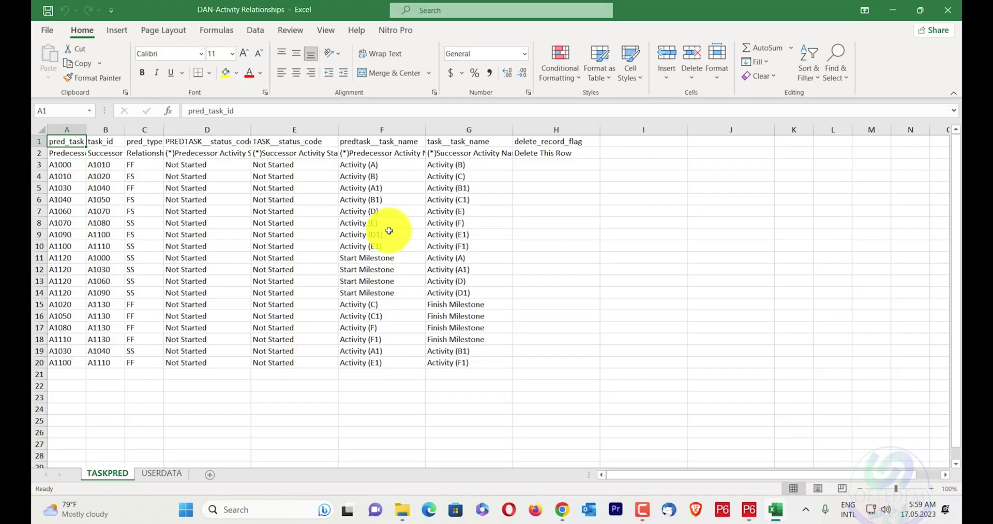
Copy the exported relationships in A1:H20 of TASKPRED and paste them at A1 of the Dangling Activities Detector Tool's Relationships sheet.
left_click(615, 233)
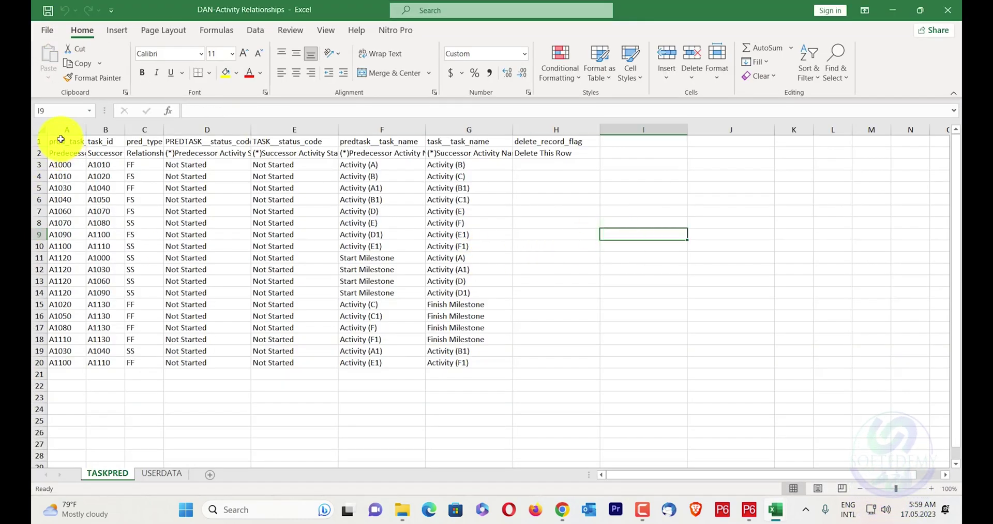
left_click_drag(61, 139, 543, 362)
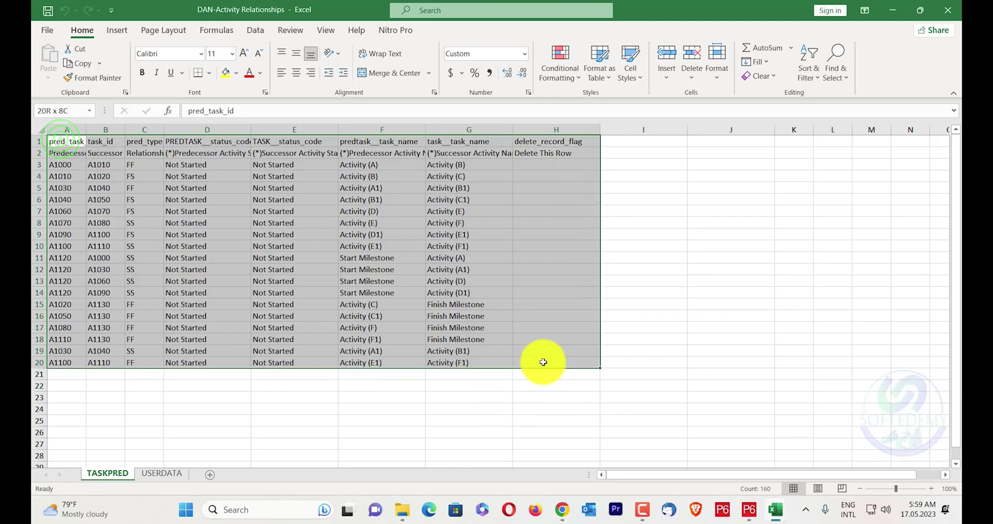
key("ctrl+c")
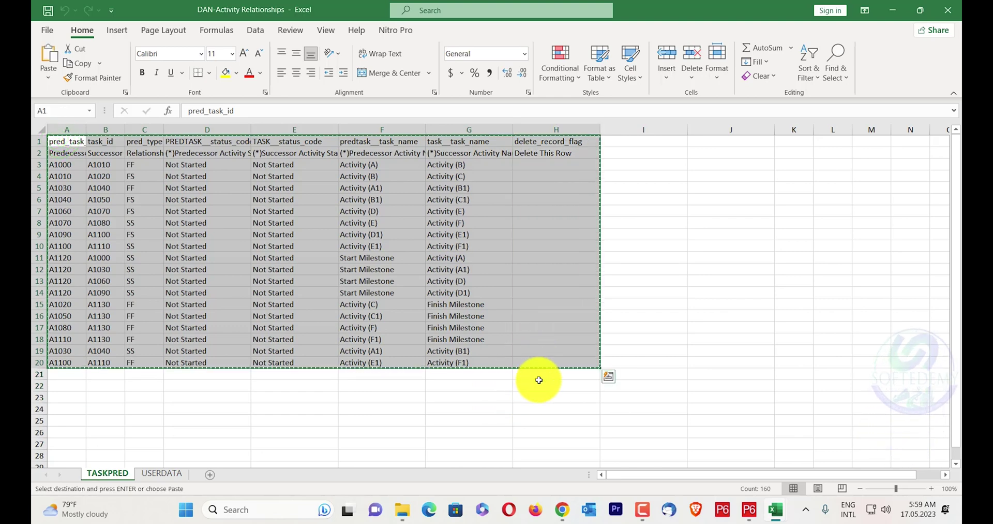
mouse_move(771, 507)
left_click(723, 445)
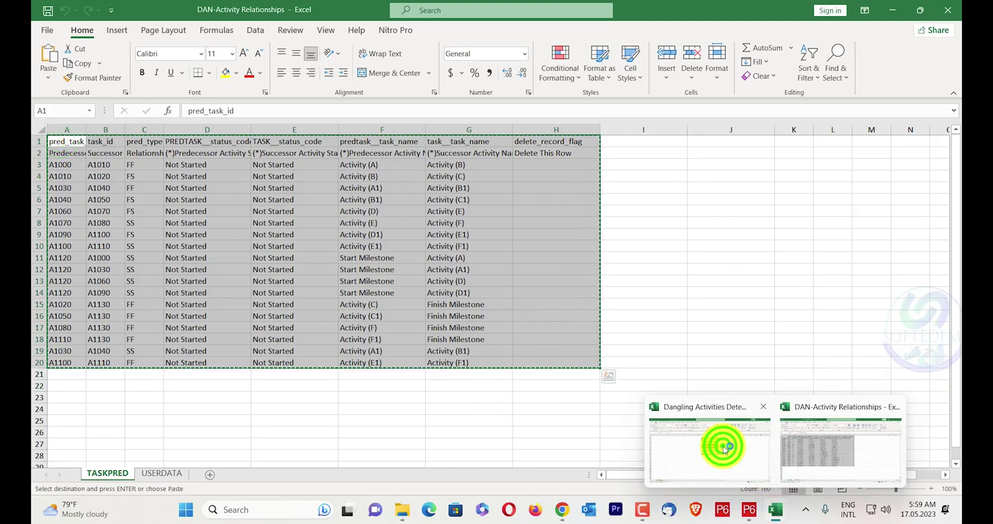
left_click(74, 139)
key("Return")
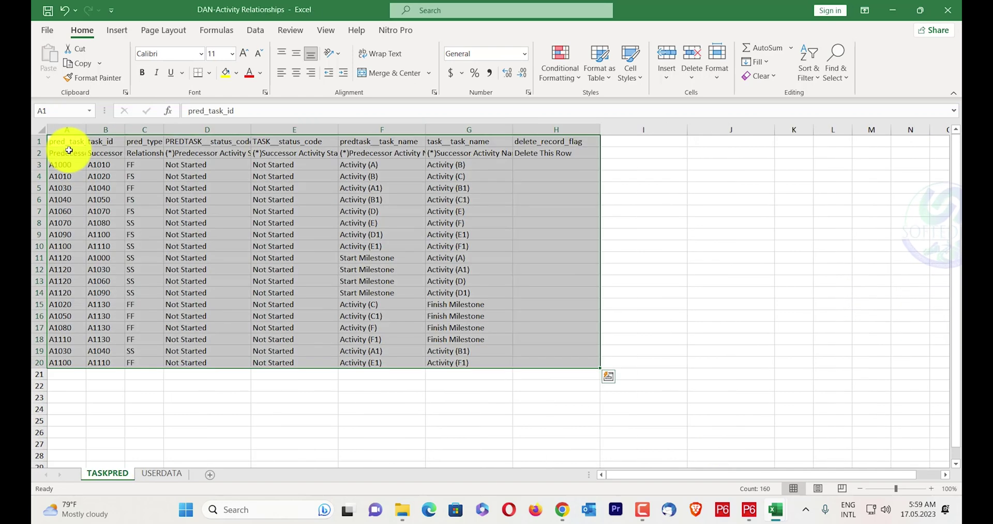
key("ctrl+c")
key("alt+Tab")
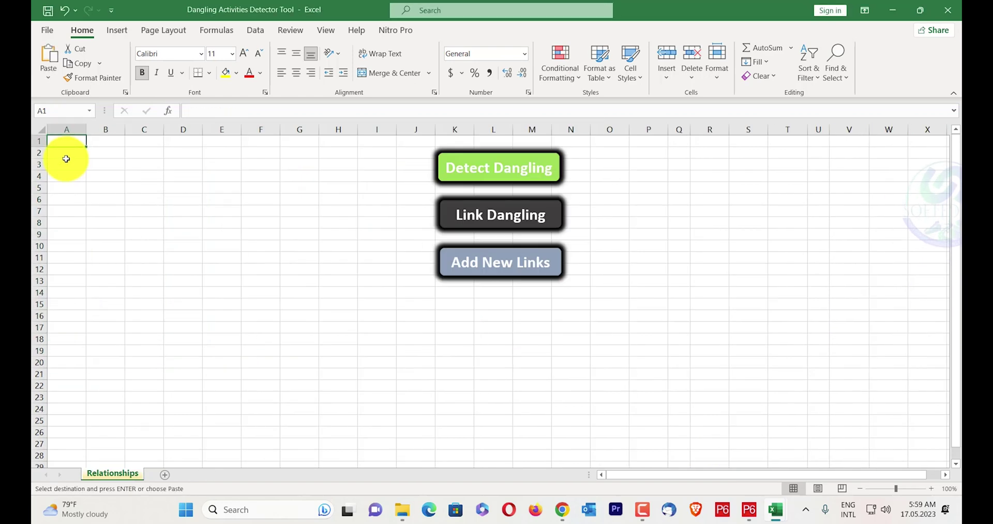
key("ctrl+v")
left_click(404, 234)
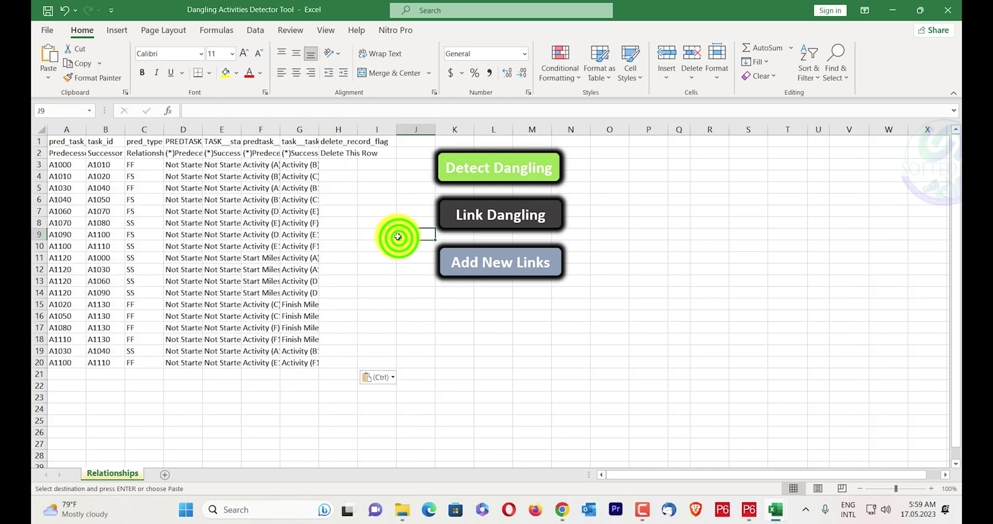
Run Detect Dangling and review the first activity listed on the Dang. Start and Dang. Finish sheets.
left_click(514, 168)
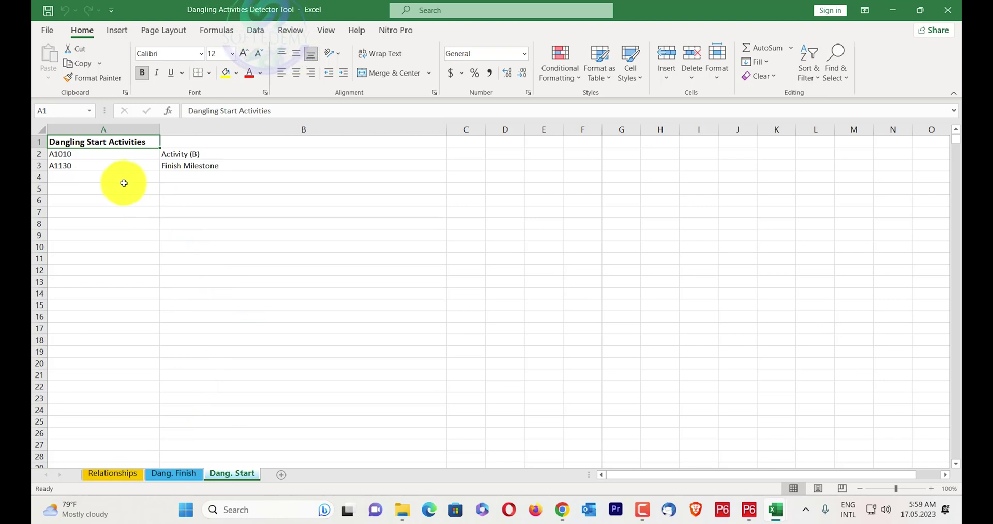
left_click_drag(100, 154, 277, 153)
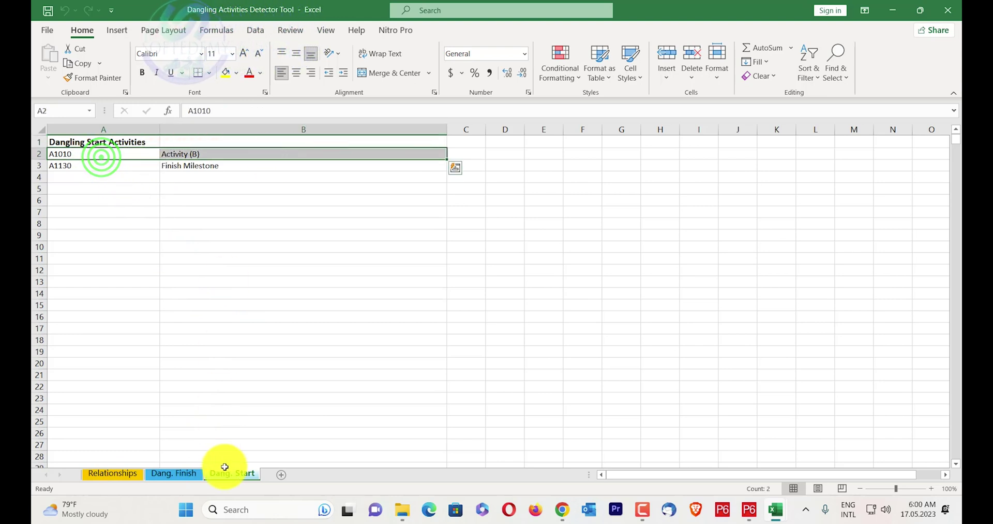
left_click(193, 472)
left_click_drag(106, 154, 284, 153)
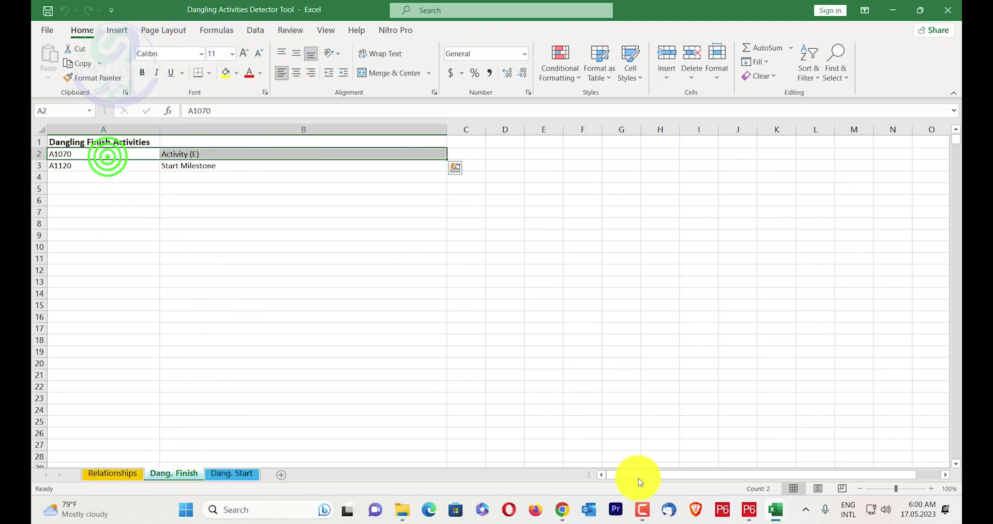
Switch to Primavera P6, examine the relationships of activities A1070, A1010, A1040 and A1100, and return to Excel.
left_click(749, 509)
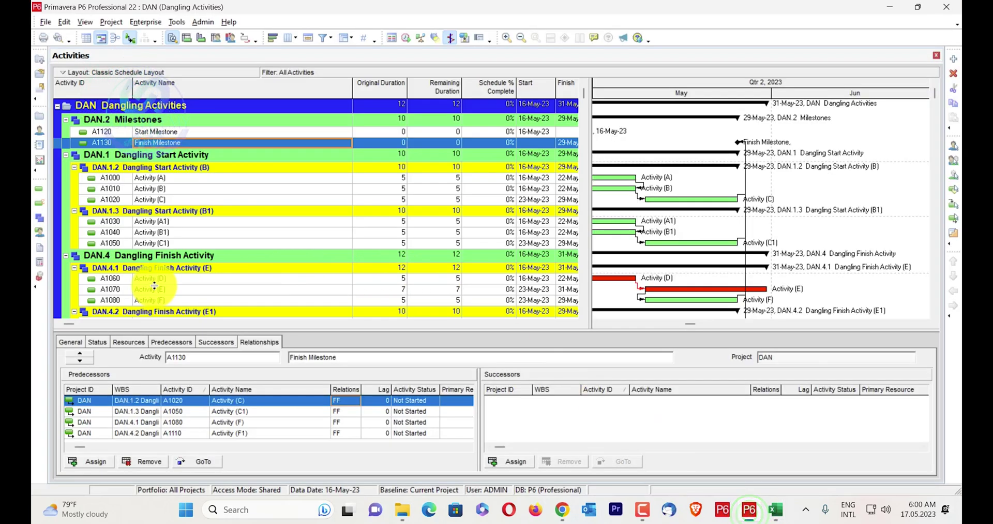
left_click(157, 289)
left_click(184, 189)
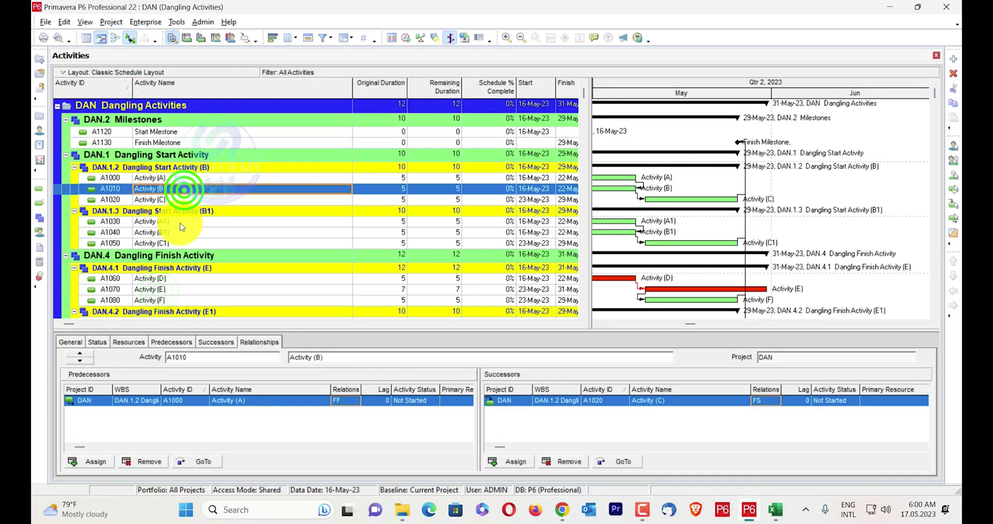
left_click(179, 232)
scroll(178, 269, "down", 1)
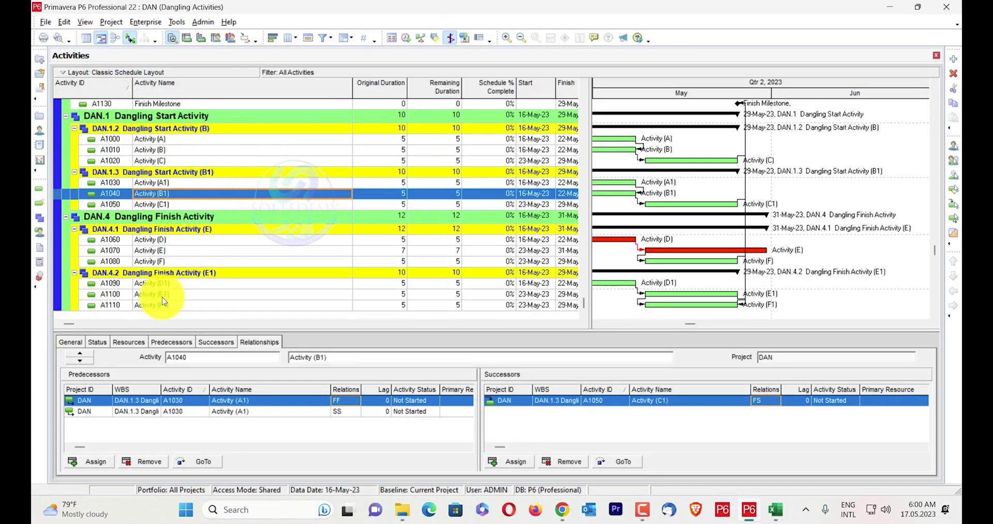
left_click(162, 295)
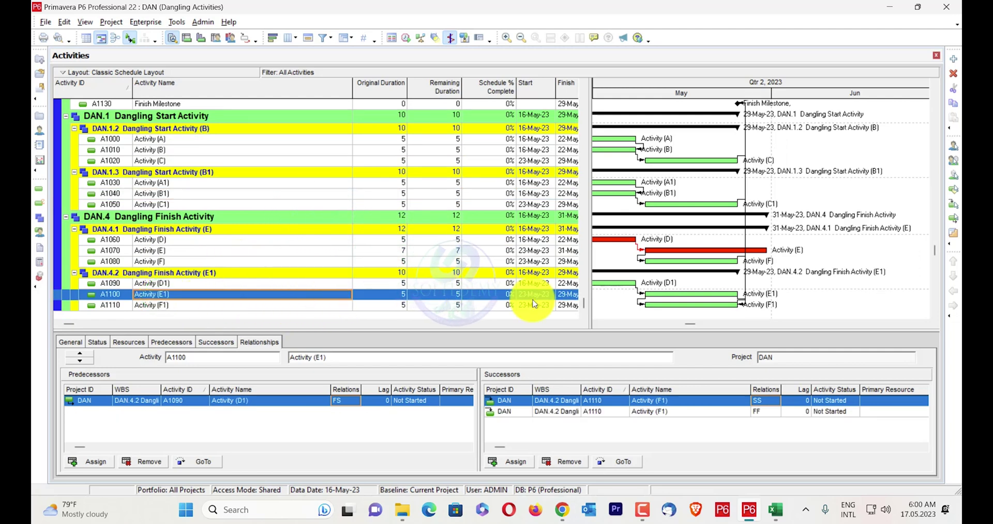
left_click(890, 7)
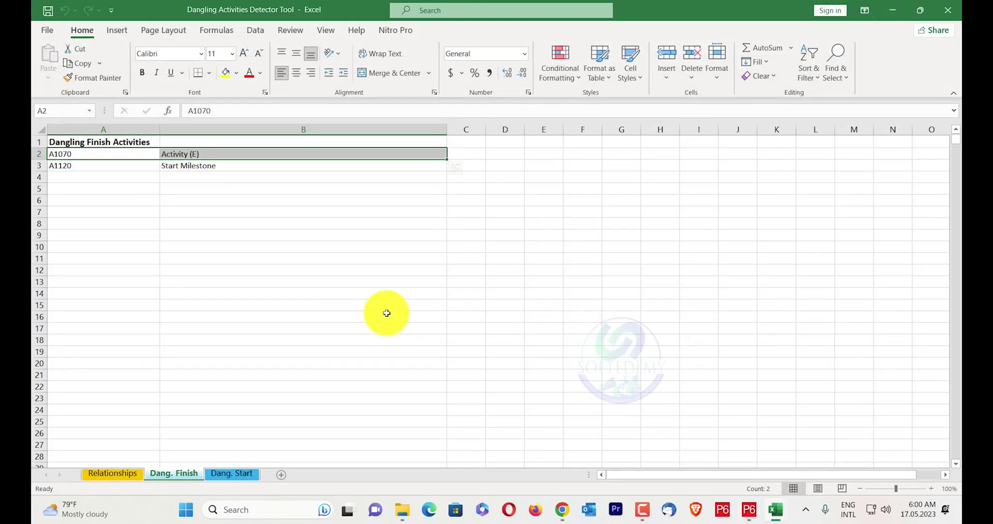
Go back to the Relationships sheet and run Link Dangling to generate the proposed links.
left_click(226, 480)
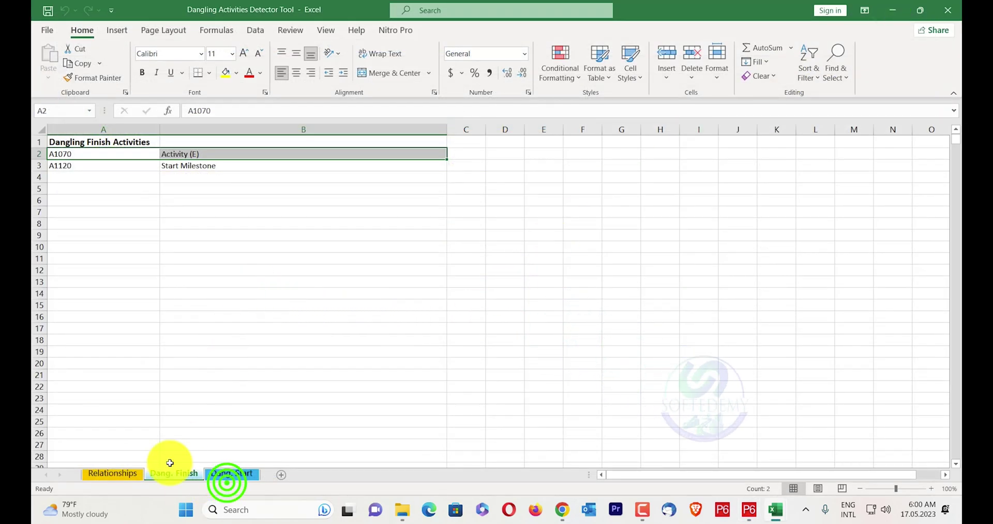
left_click(129, 472)
left_click(377, 386)
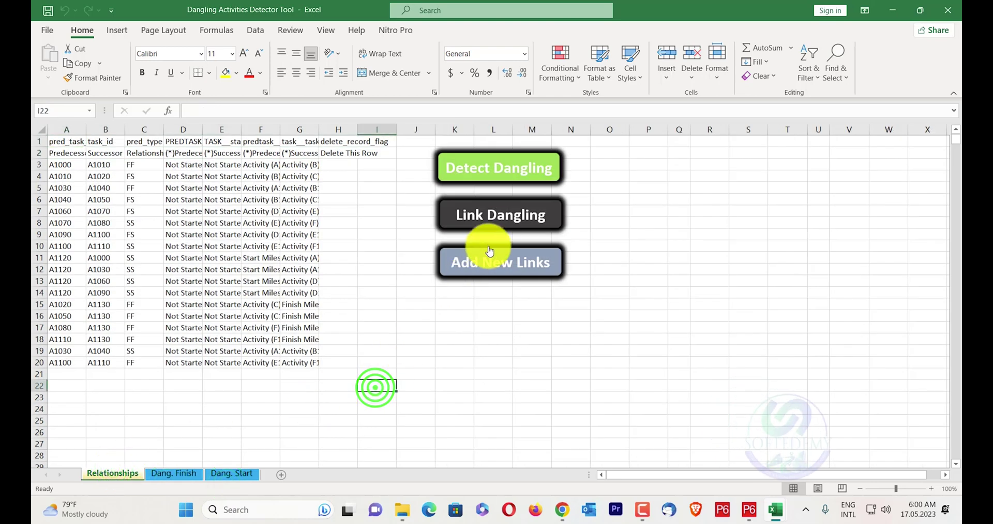
left_click(503, 229)
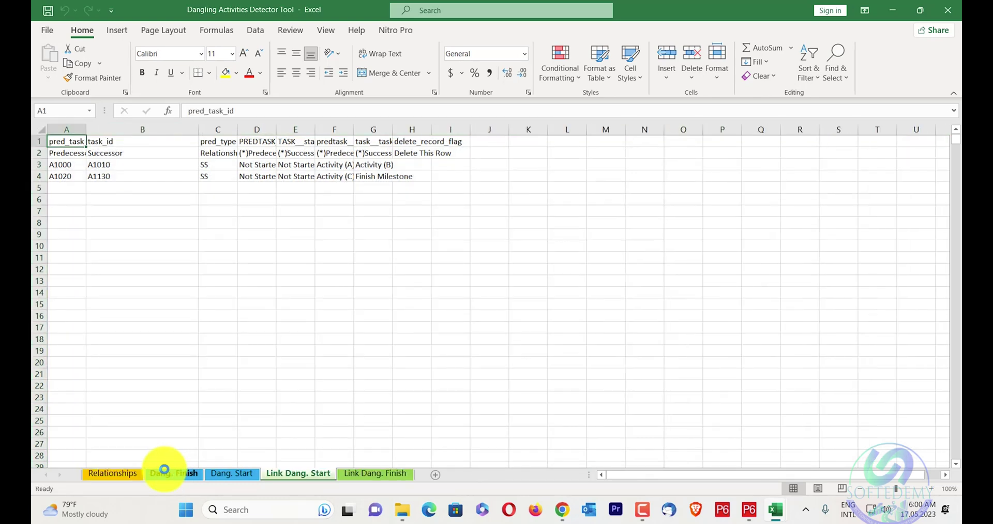
left_click(101, 475)
Delete the Finish Milestone link (A1020 to A1130) in row 4 of the Link Dang. Start sheet.
left_click(305, 475)
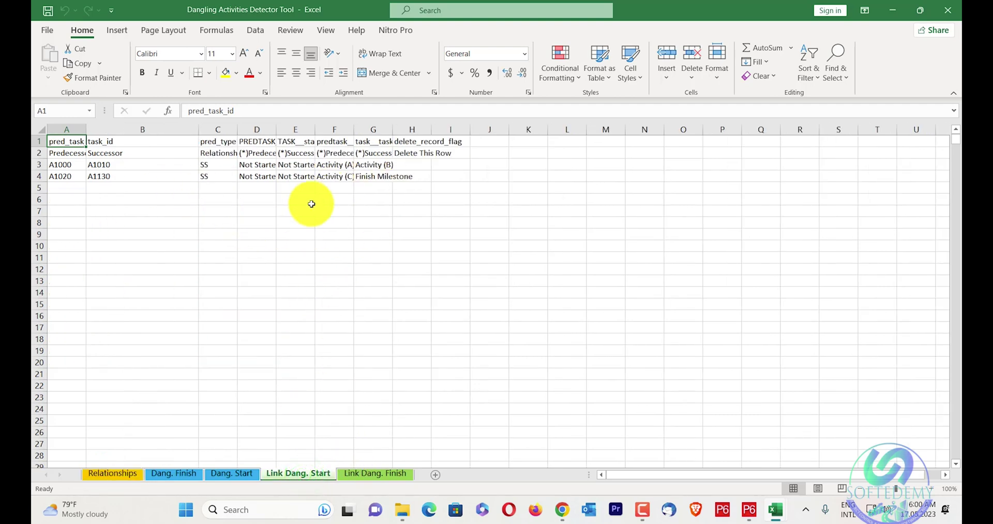
right_click(41, 177)
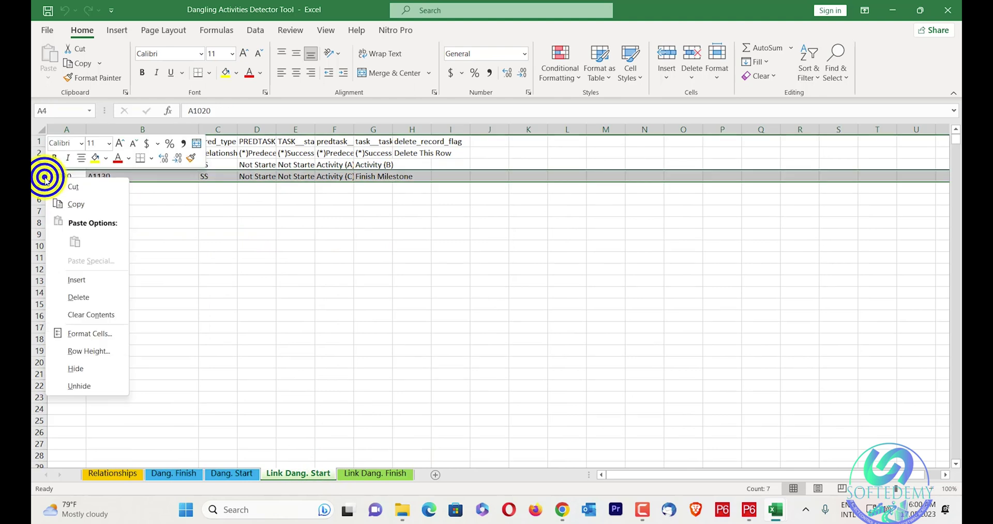
left_click(114, 299)
left_click(345, 286)
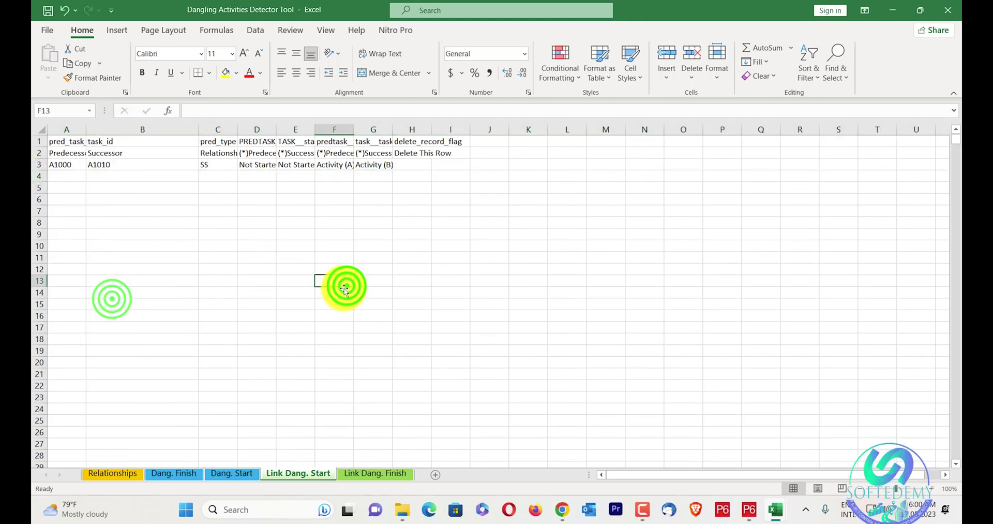
Delete the Start Milestone link (A1120 to A1000) in row 4 of the Link Dang. Finish sheet.
left_click(350, 474)
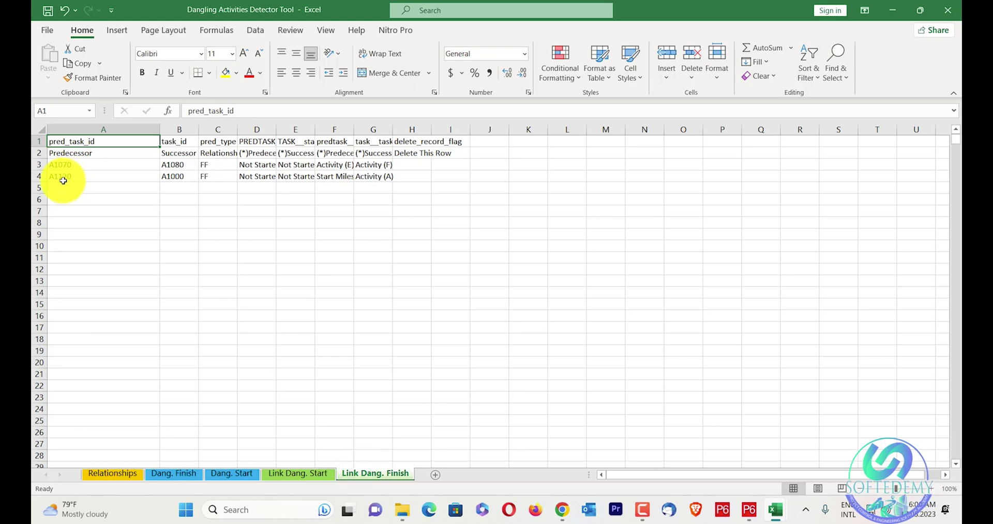
right_click(35, 177)
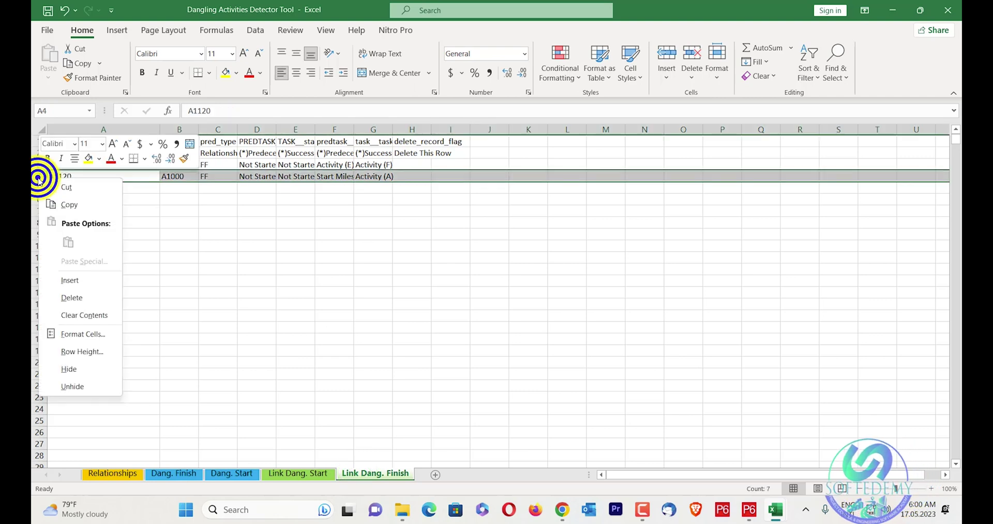
left_click(89, 294)
left_click(363, 277)
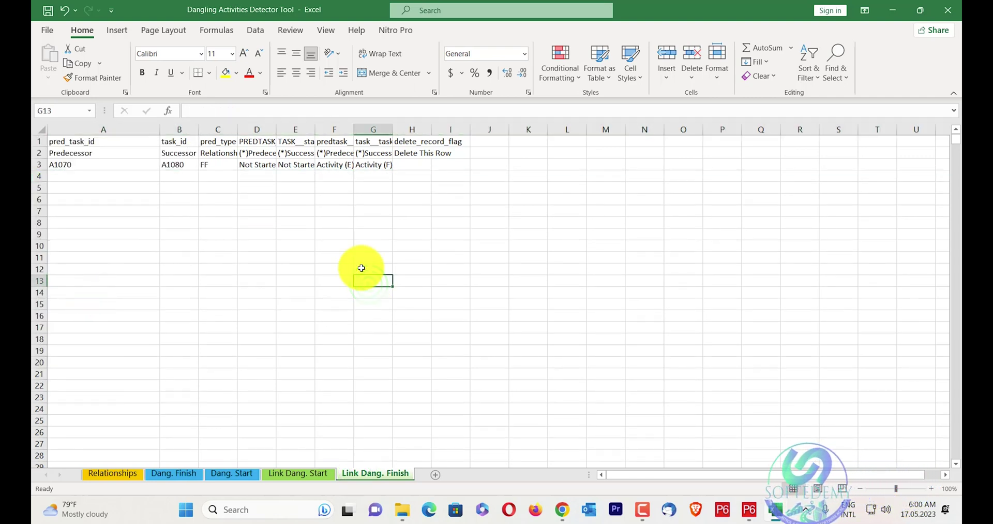
Return to the Relationships sheet and run Add New Links to append the remaining links below row 20.
left_click(111, 472)
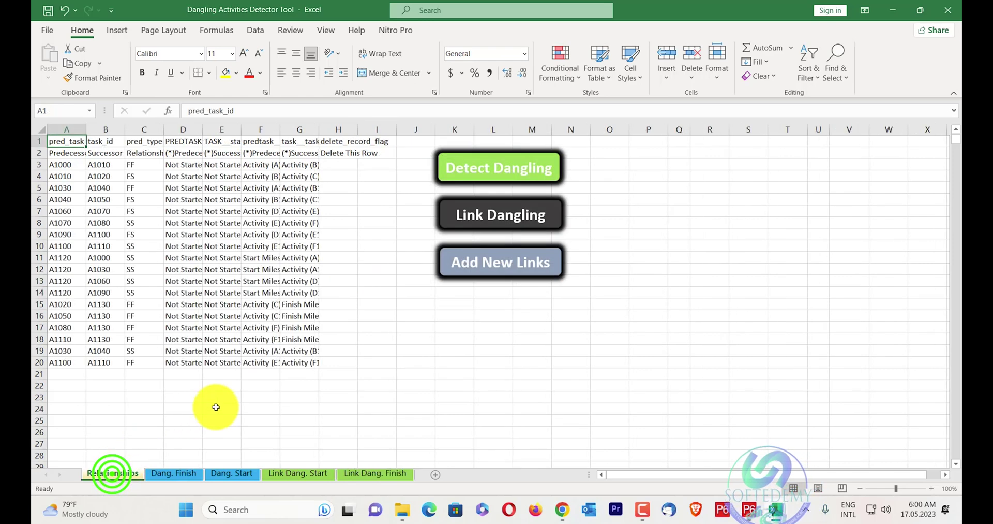
left_click(39, 362)
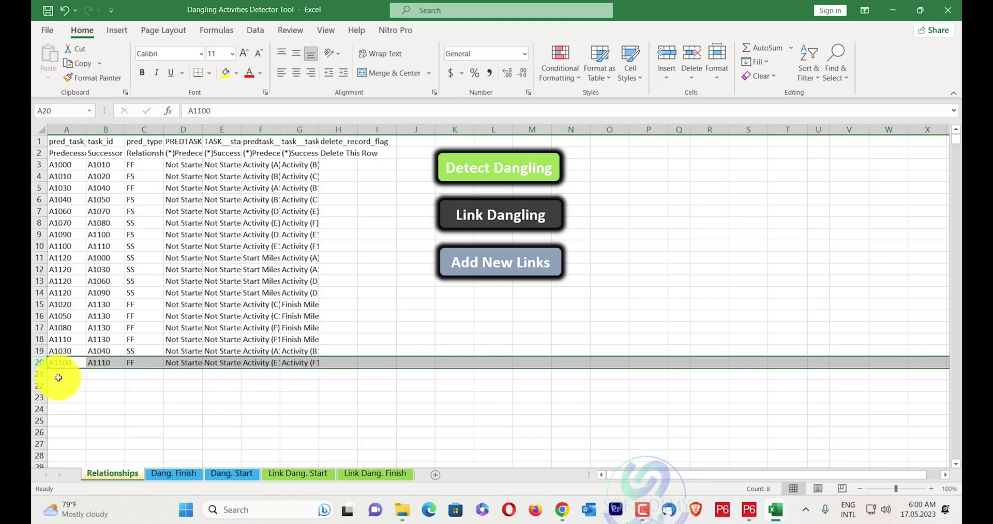
left_click_drag(60, 375, 297, 397)
left_click(491, 264)
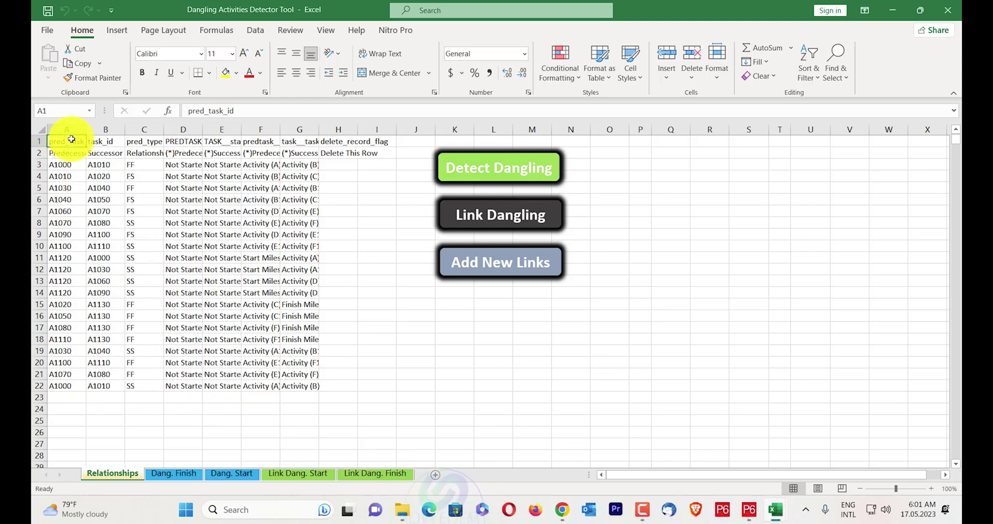
Copy A1:G22 of the Relationships sheet over the TASKPRED data in DAN-Activity Relationships from A1, and close that workbook.
left_click_drag(71, 139, 290, 381)
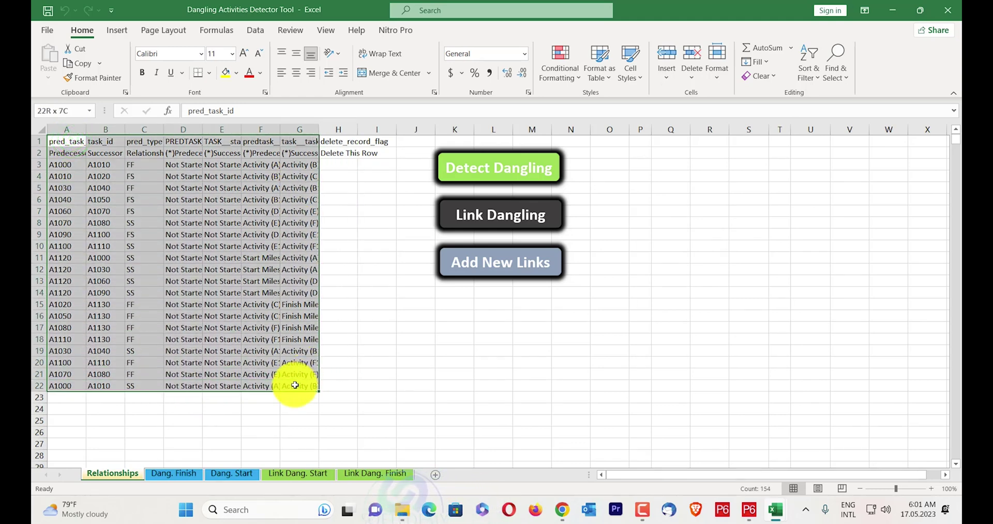
key("ctrl+c")
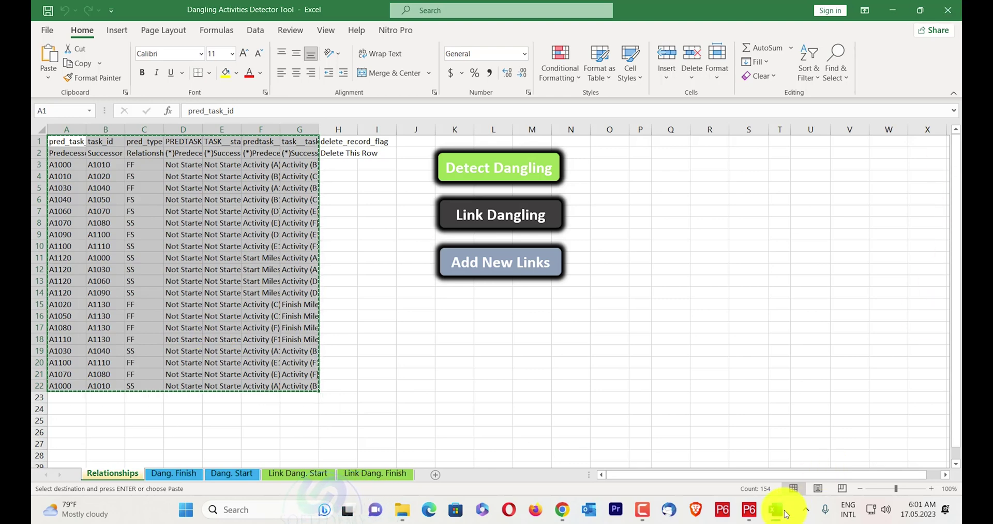
mouse_move(775, 507)
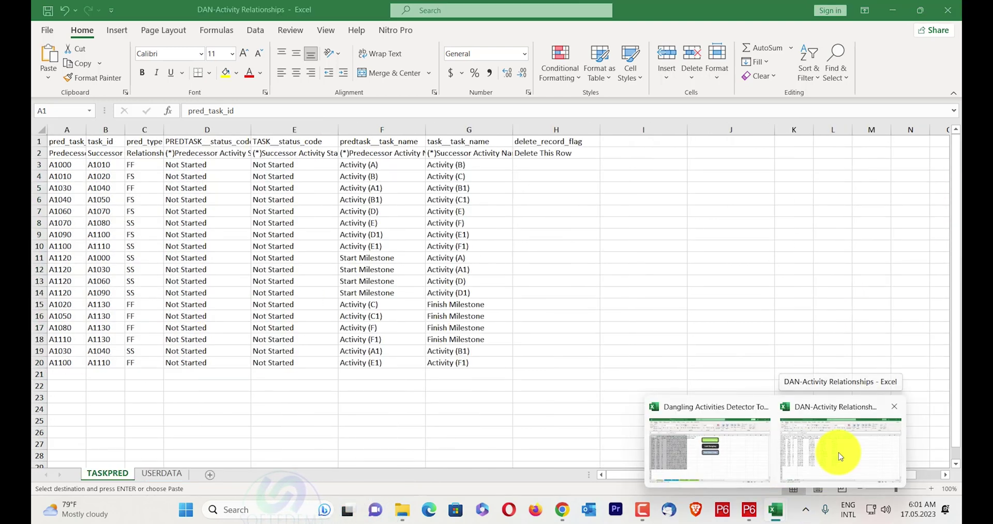
left_click(839, 454)
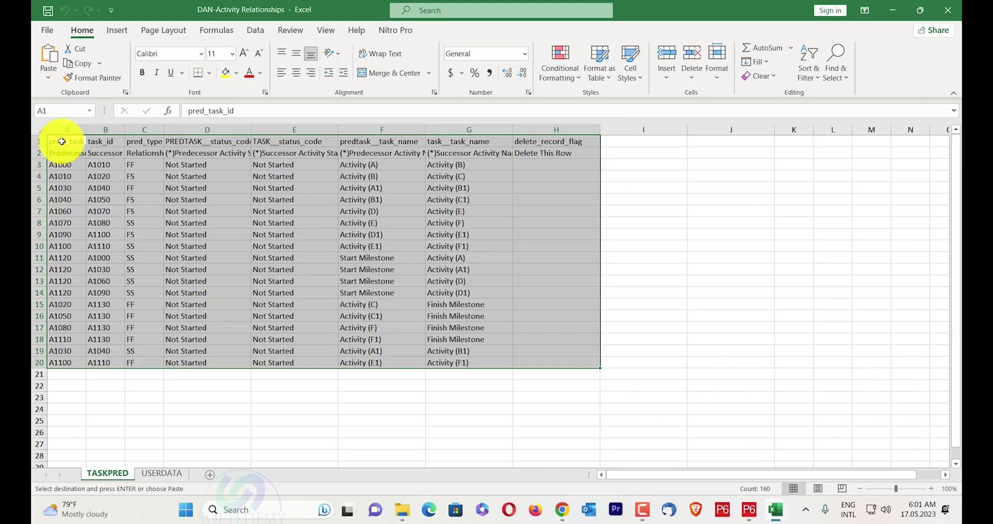
key("ctrl+v")
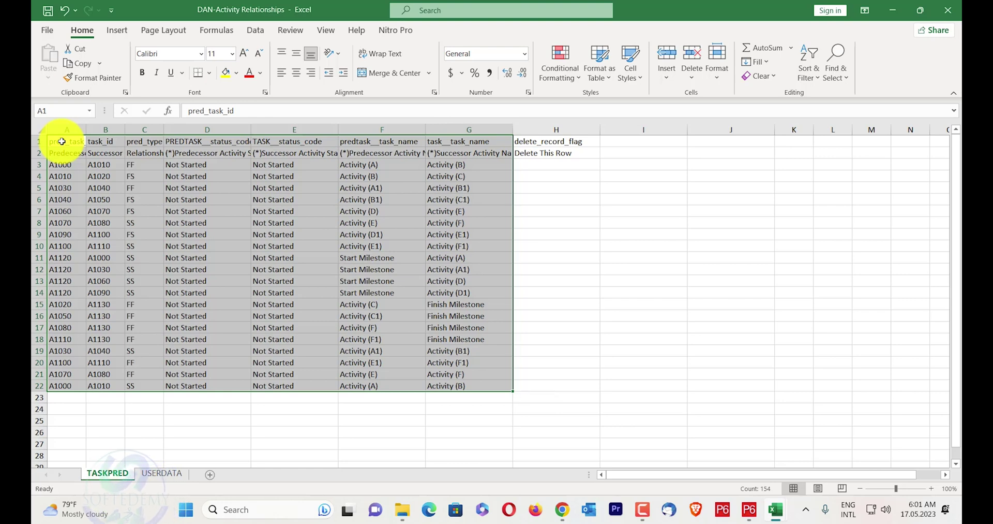
left_click(947, 10)
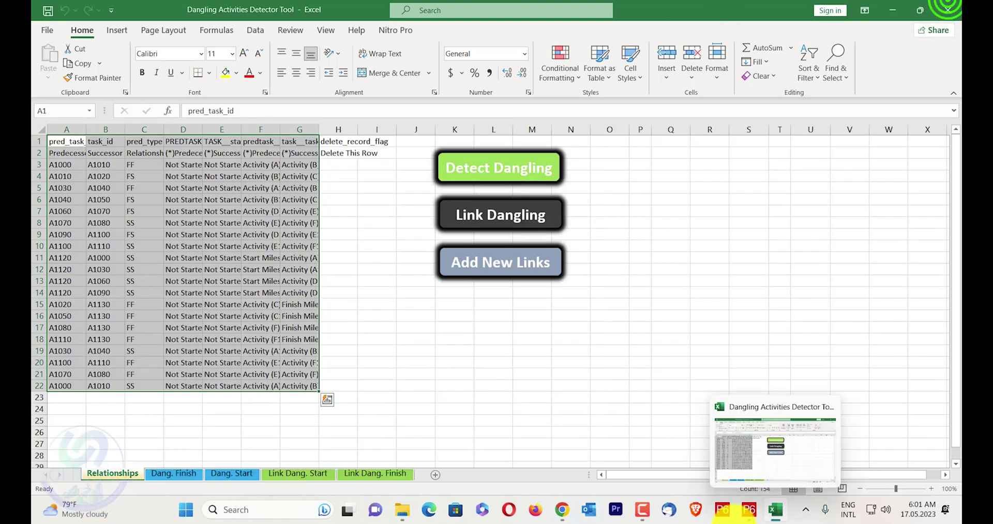
Switch to Primavera P6, select activity A1010, and start an import in the Spreadsheet (XLSX) format.
left_click(750, 510)
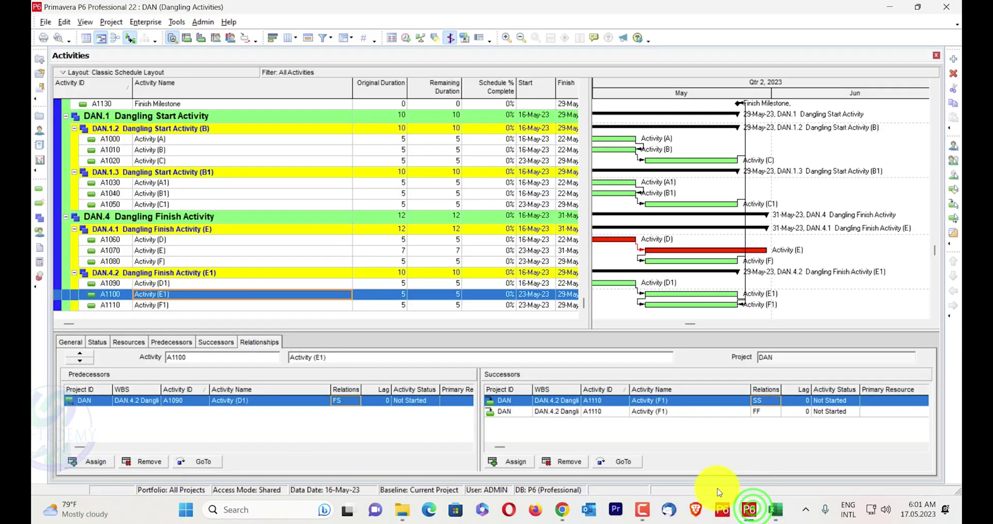
left_click(174, 150)
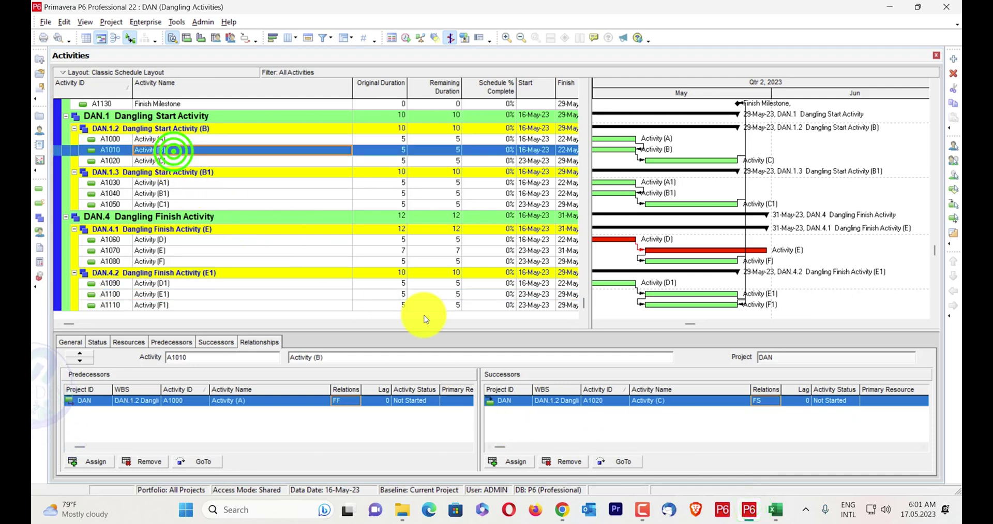
left_click(46, 22)
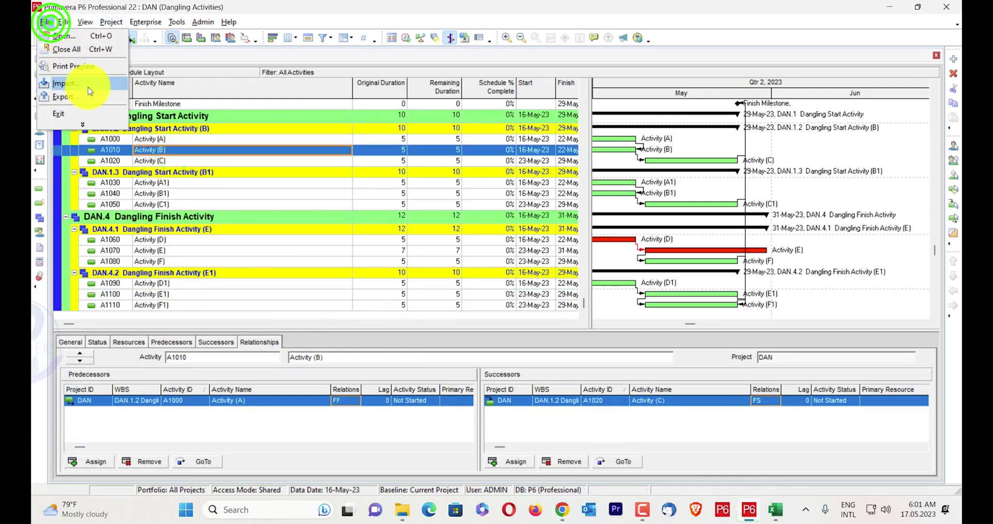
left_click(90, 89)
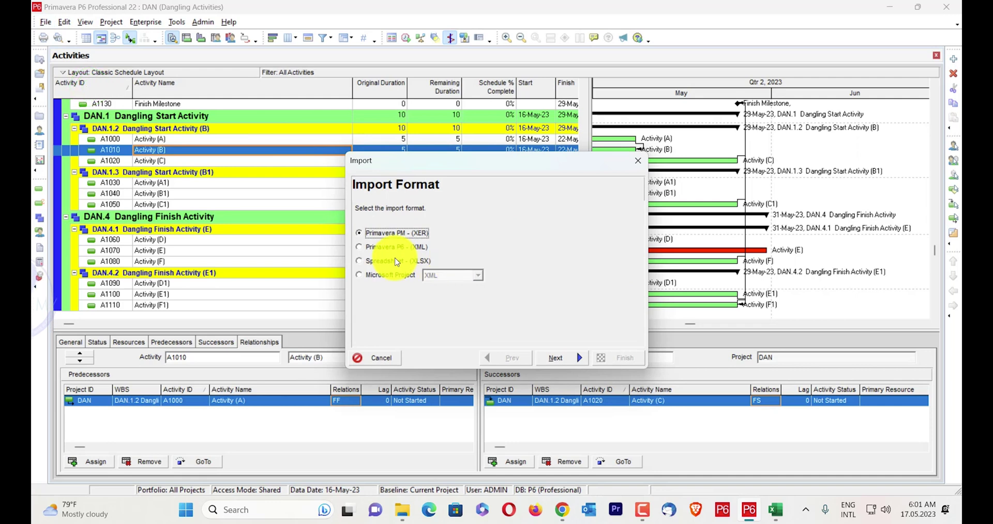
left_click(568, 358)
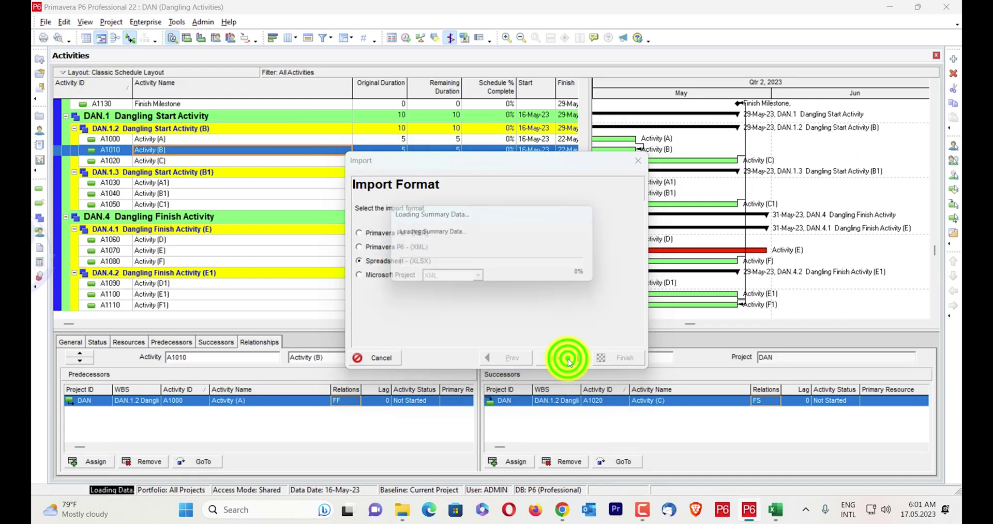
Choose the DAN-Activity Relationships workbook on the Desktop as the file to import.
left_click(569, 289)
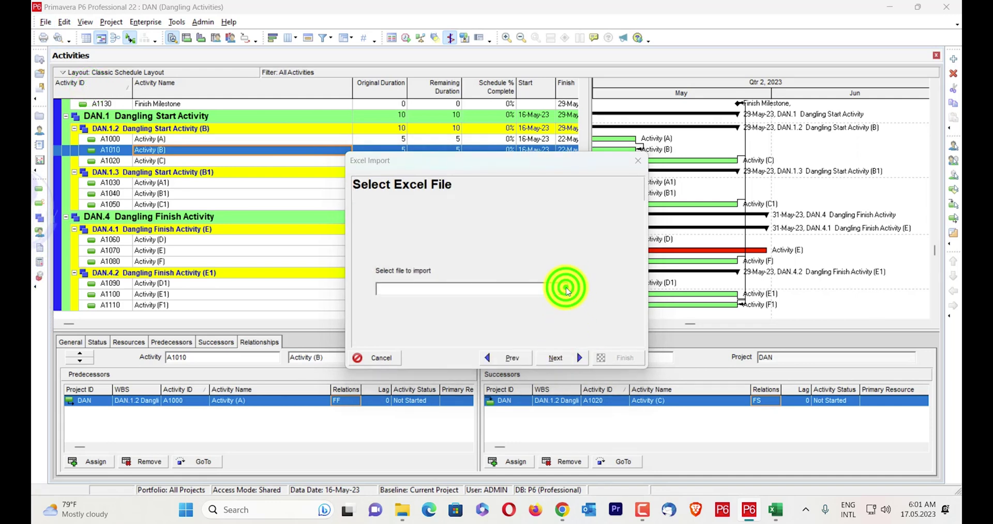
left_click(375, 175)
scroll(499, 215, "down", 5)
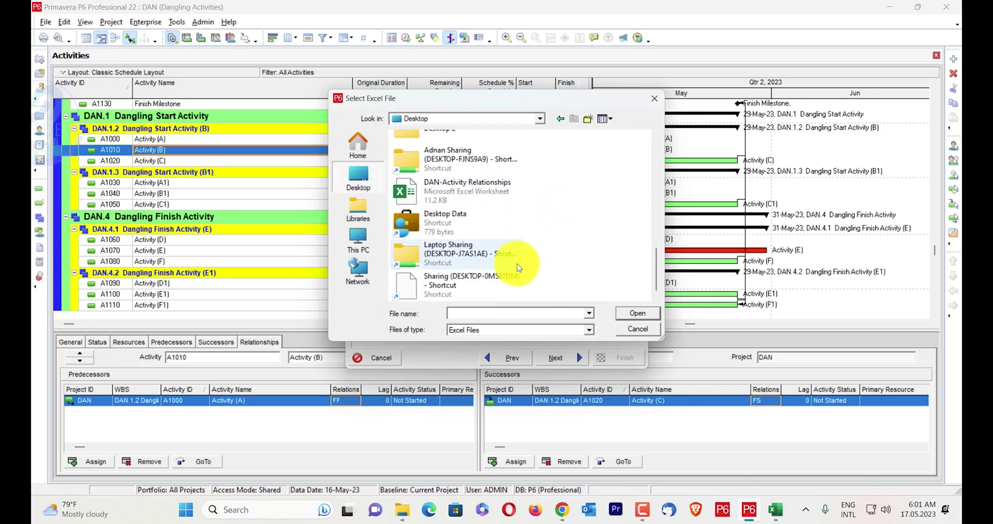
scroll(517, 263, "up", 5)
scroll(512, 266, "down", 5)
left_click(503, 193)
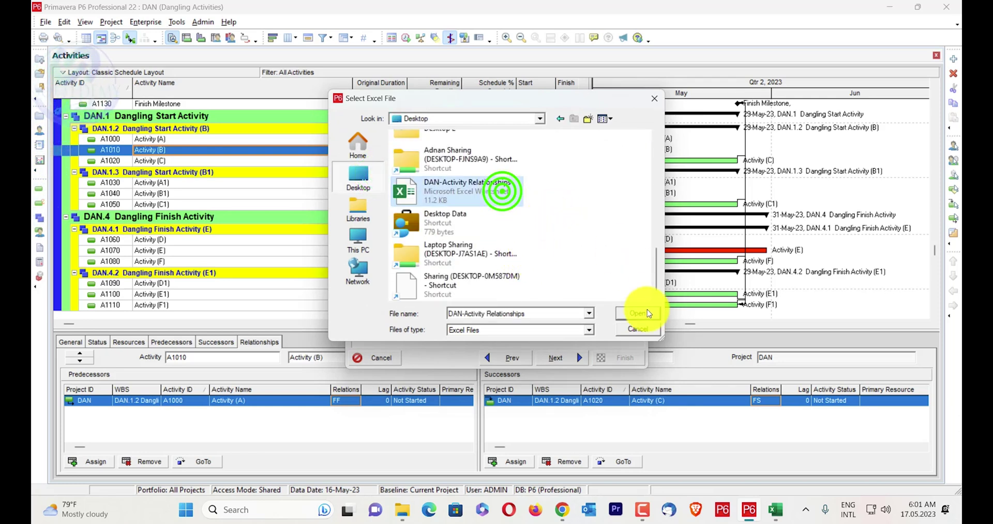
left_click(638, 312)
left_click(561, 358)
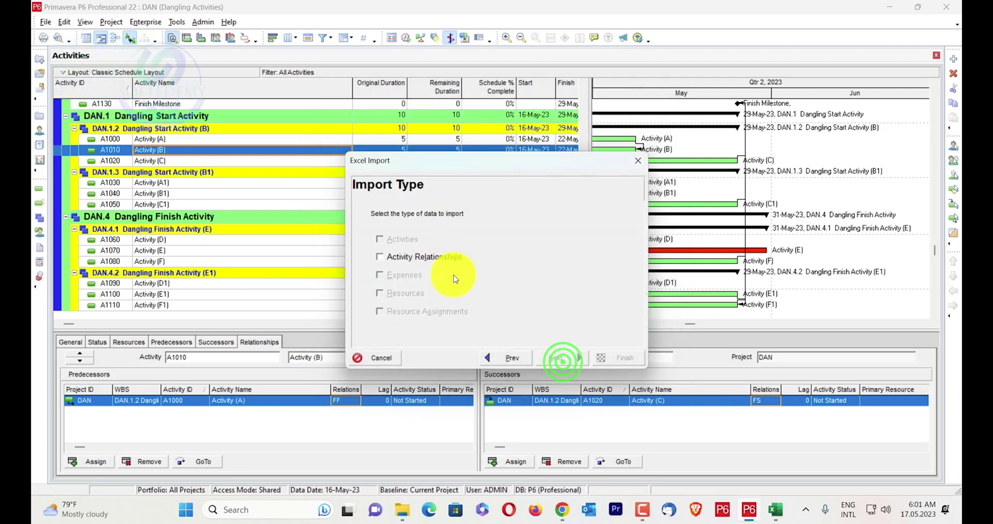
Import the Activity Relationships with Update Existing Project into project DAN, and close the import wizard.
left_click(436, 259)
left_click(557, 358)
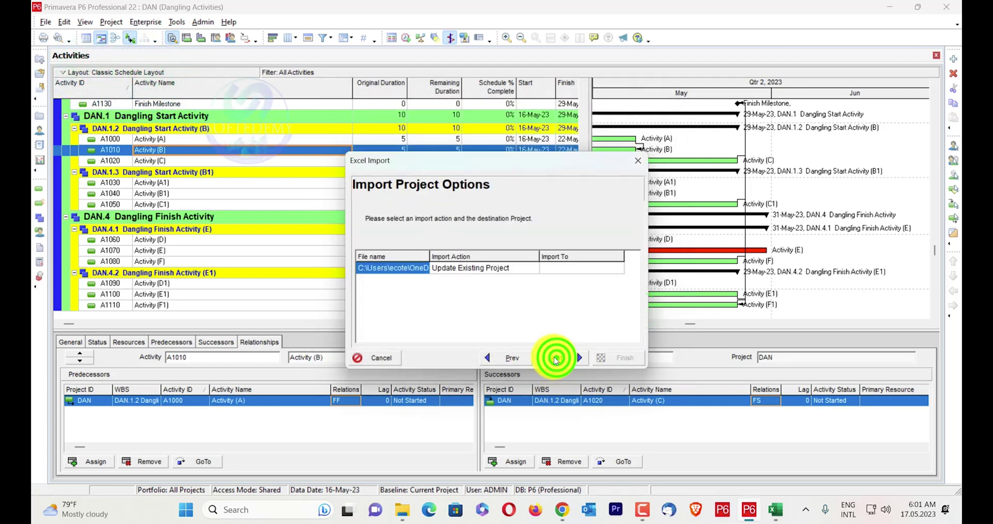
left_click(600, 268)
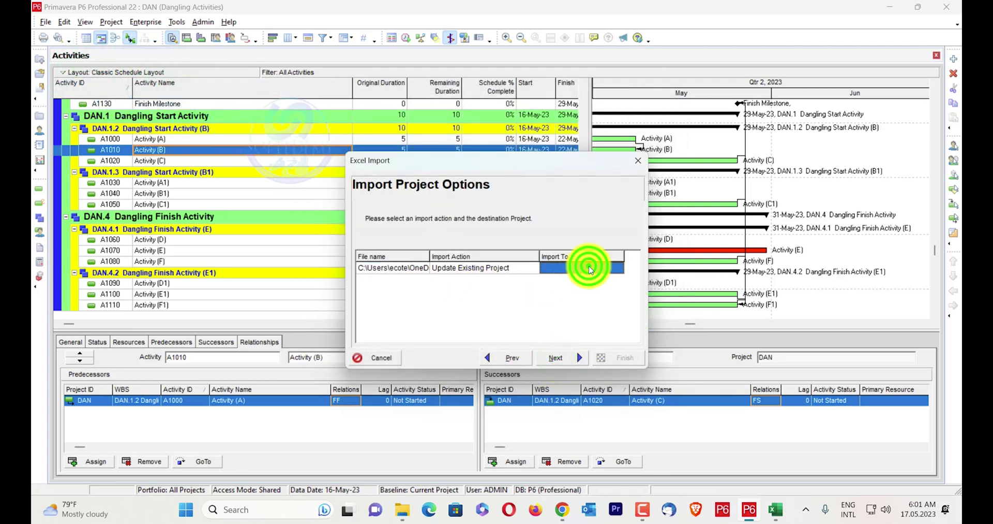
left_click(618, 267)
left_click(295, 168)
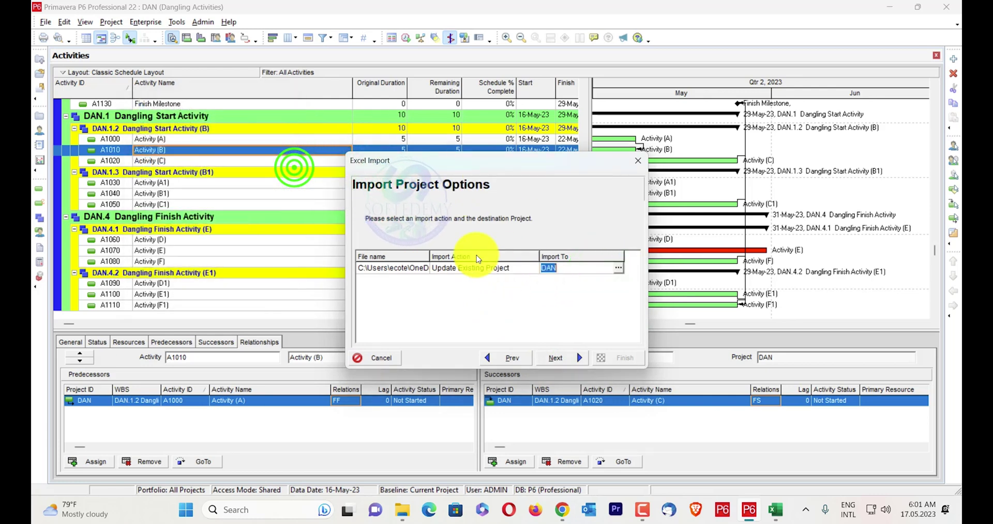
left_click(562, 356)
left_click(611, 357)
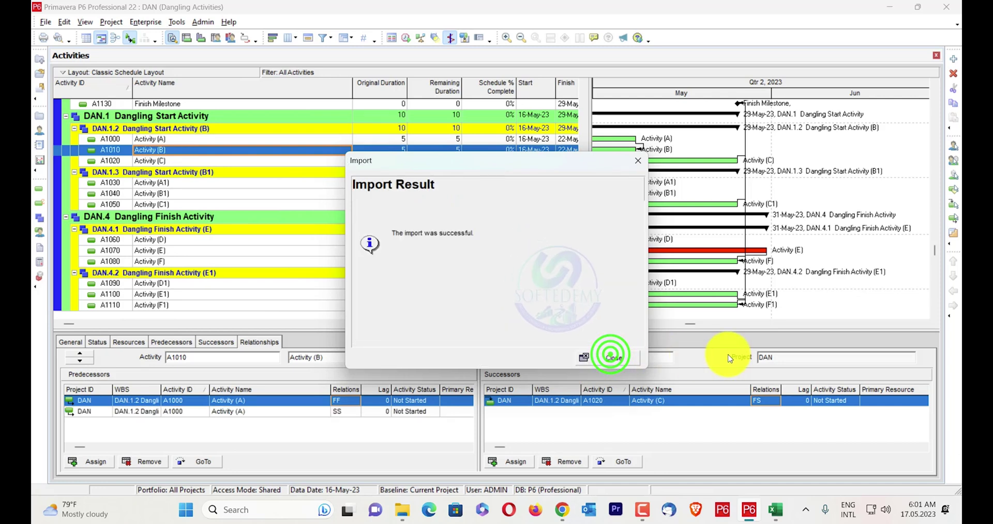
left_click(625, 359)
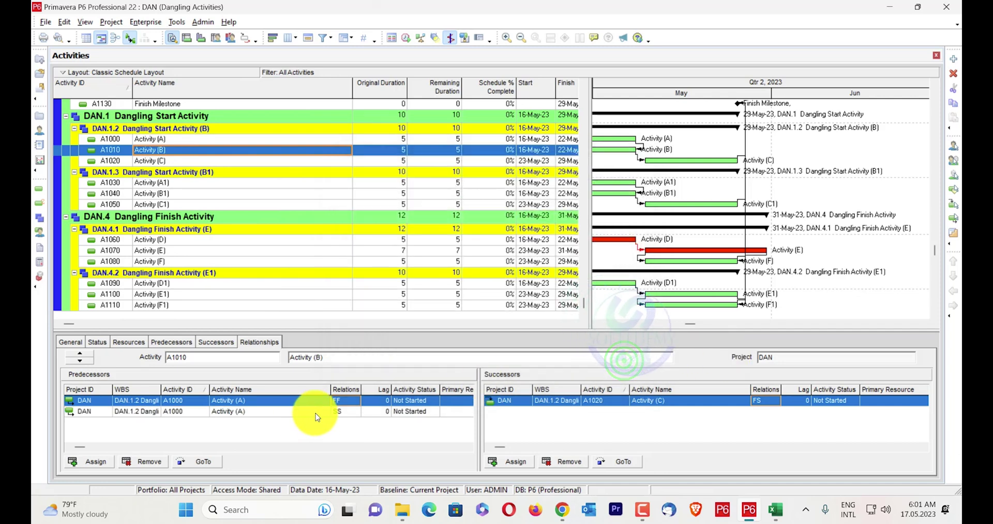
Check the imported relationships of activities A1010 and A1070, and reschedule the project.
left_click(309, 411)
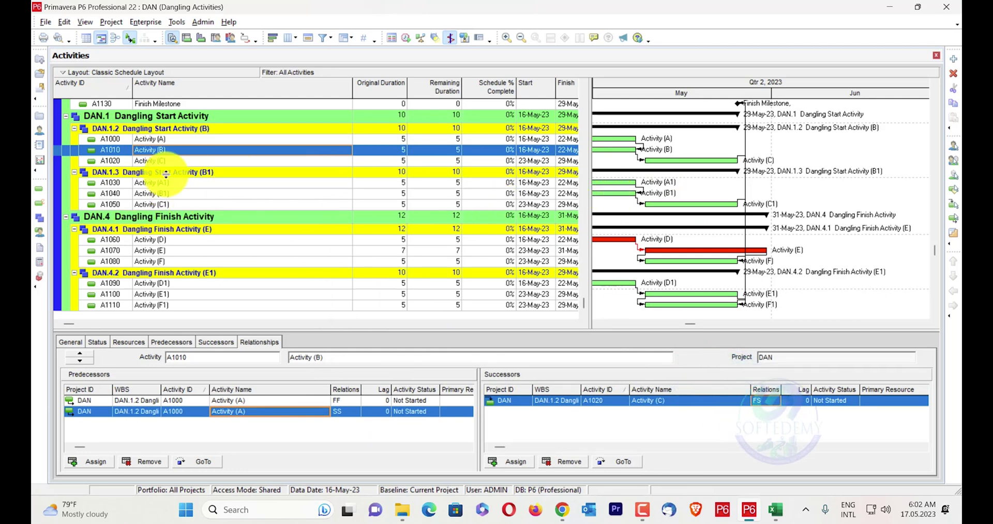
left_click(180, 252)
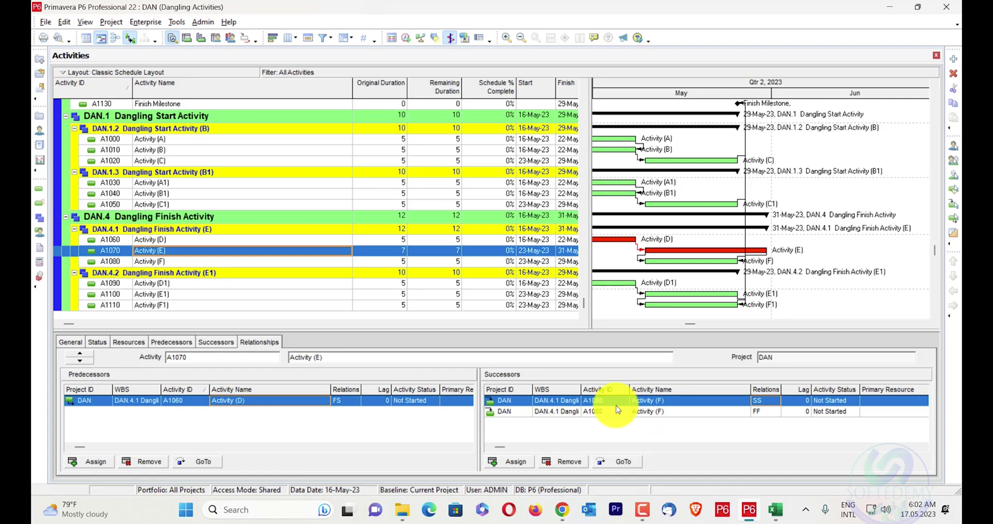
key("F9")
key("Return")
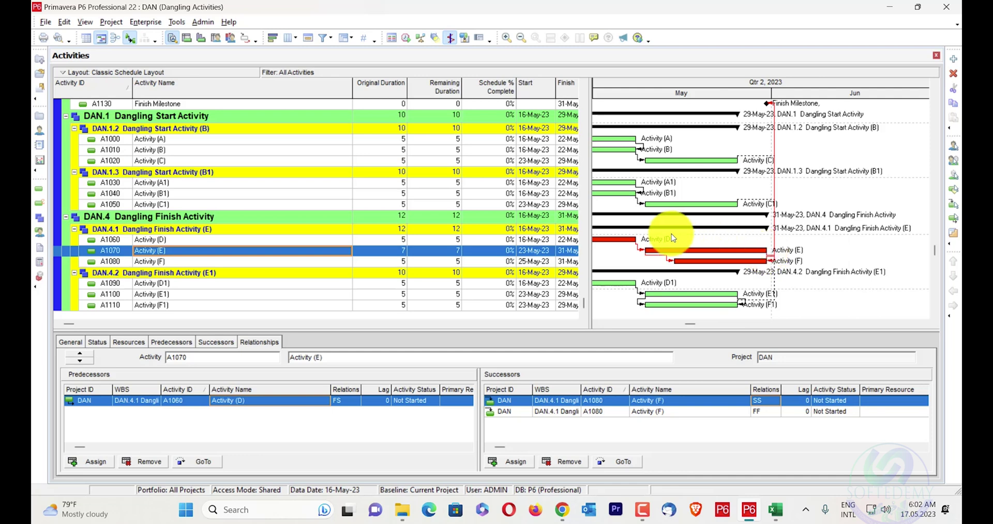
Set the original duration of Activity (B), A1010, to 10 and reschedule the project.
left_click_drag(649, 85, 650, 82)
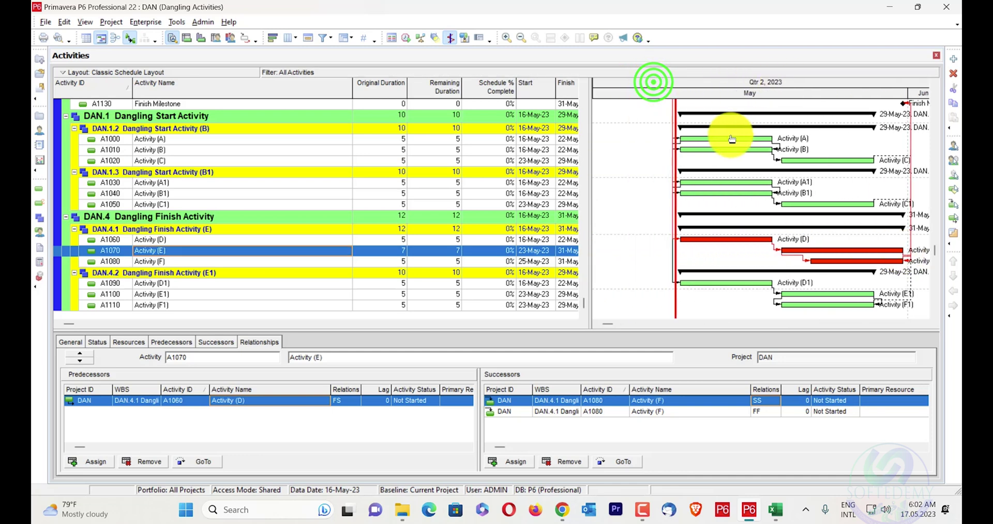
left_click(392, 150)
type("10")
key("Return")
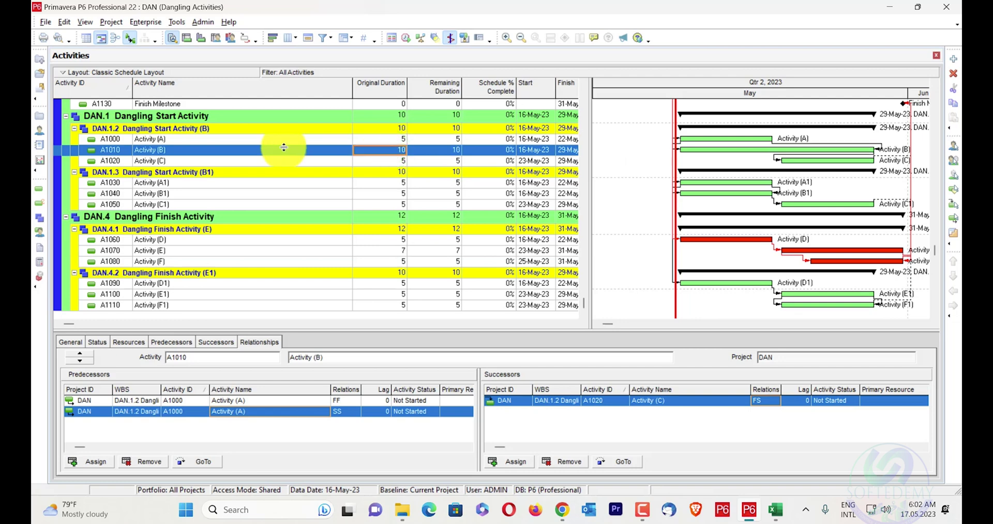
key("F9")
key("Return")
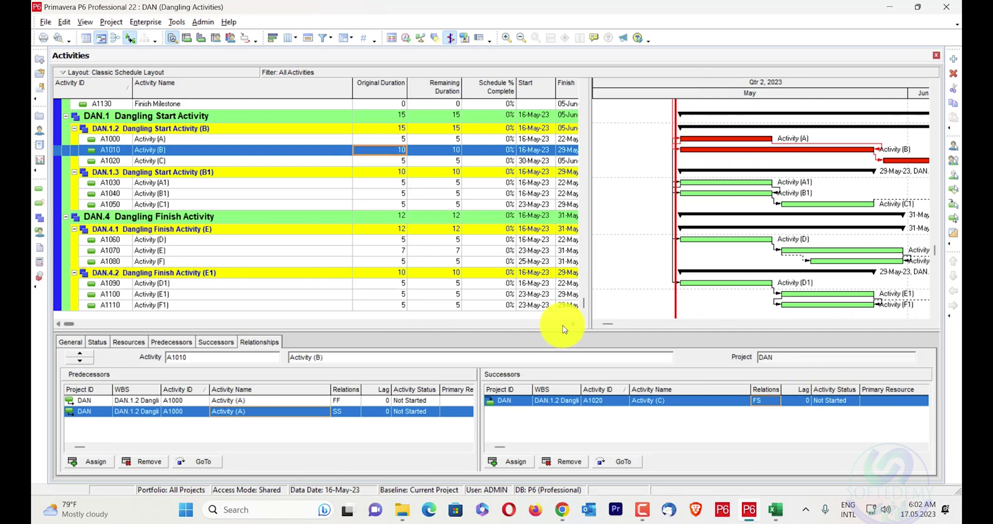
Set the original duration of Activity (E), A1070, to 10 and reschedule the project.
left_click_drag(606, 323, 637, 310)
scroll(705, 259, "down", 1)
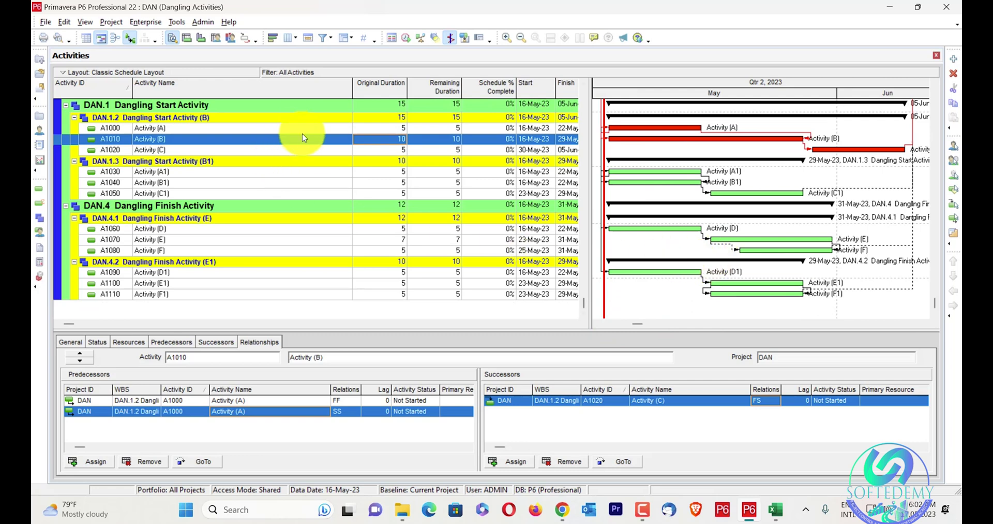
left_click(387, 240)
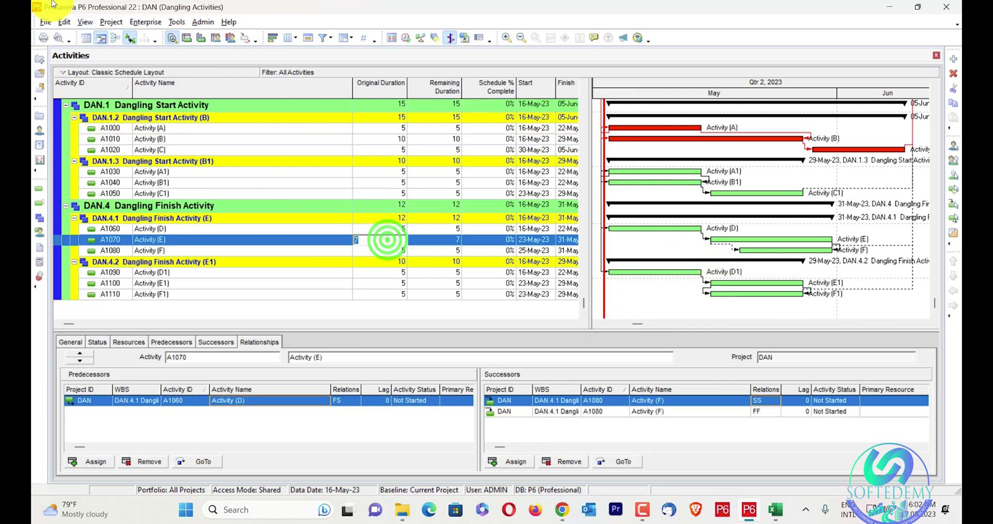
type("10")
key("Return")
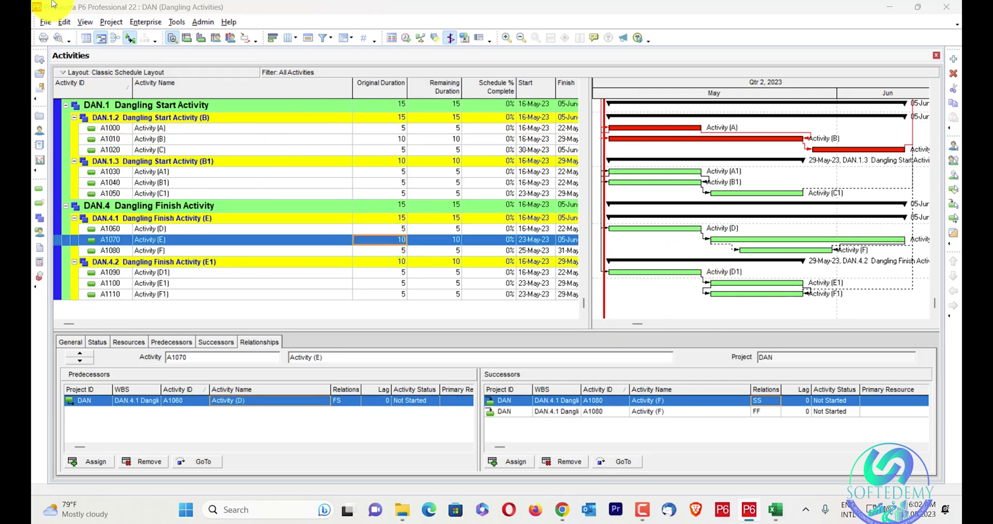
key("F9")
key("Return")
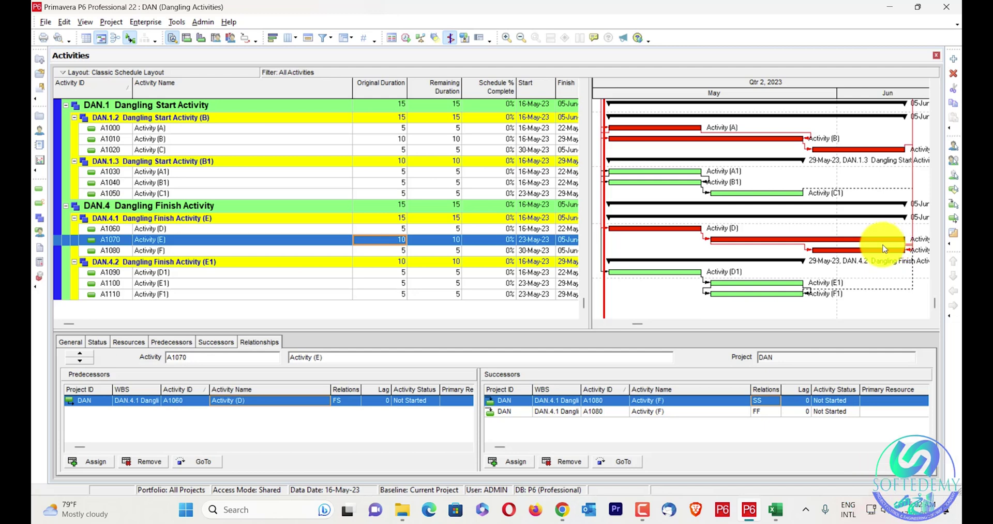
left_click(748, 513)
left_click(747, 512)
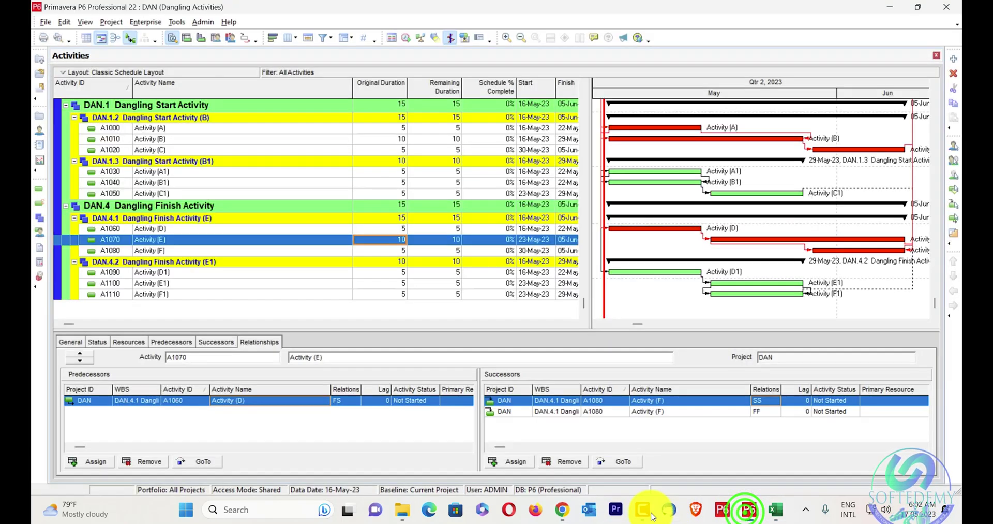